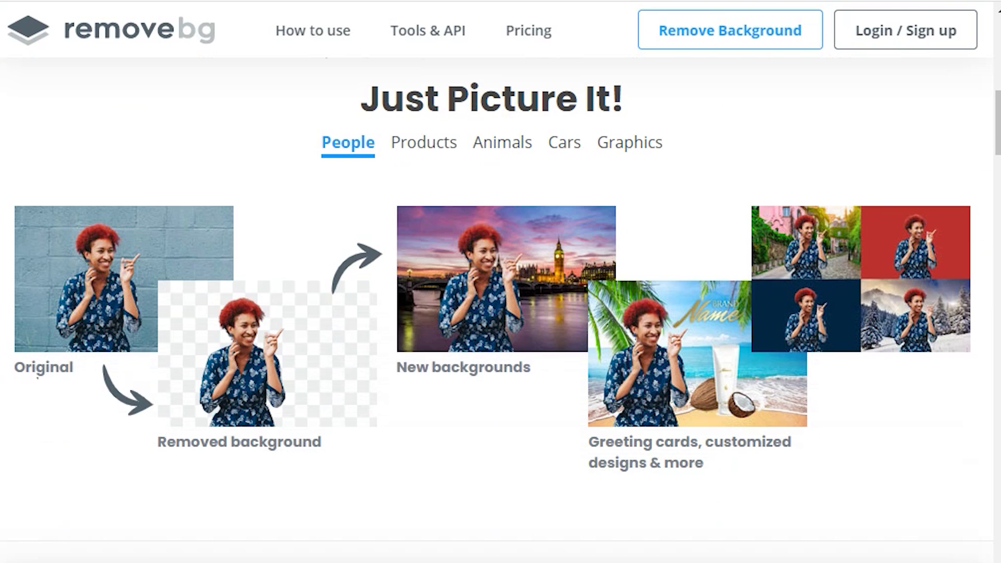
Look through the remove.bg home page, including the upload area and the example images with removed and new backgrounds
scroll(500, 281, "down", 2)
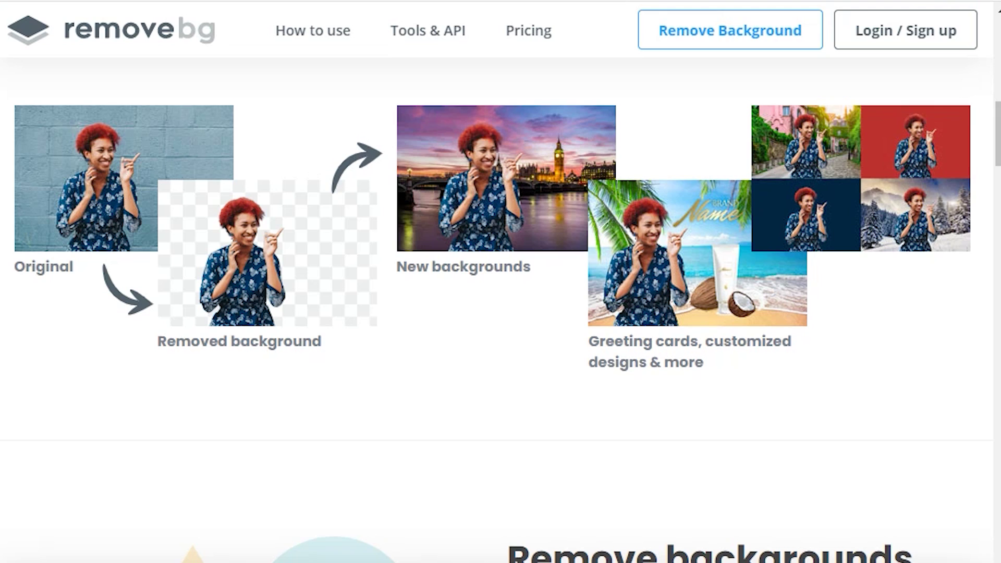
scroll(501, 281, "down", 9)
scroll(501, 310, "up", 15)
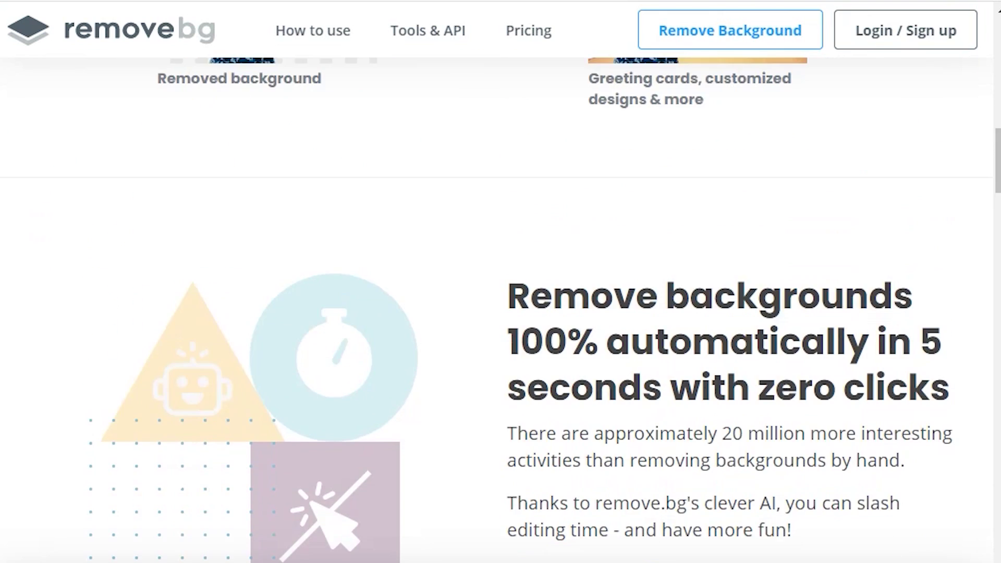
scroll(501, 310, "up", 7)
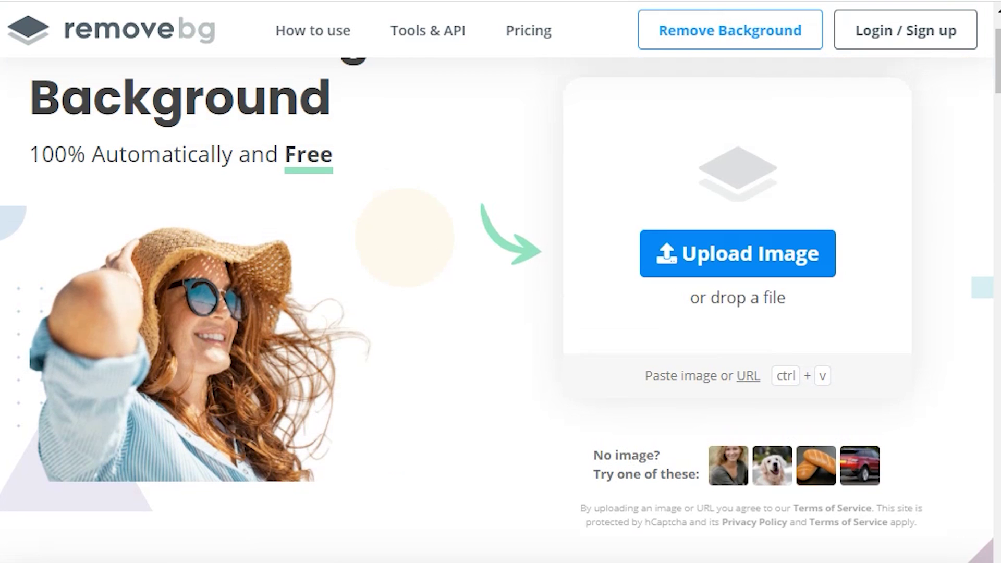
scroll(500, 310, "up", 2)
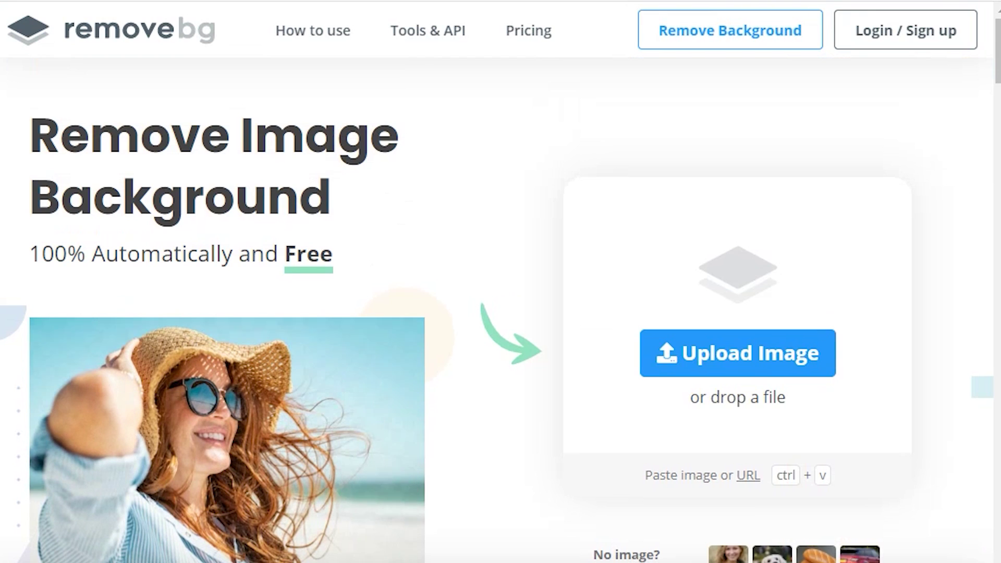
scroll(500, 309, "down", 2)
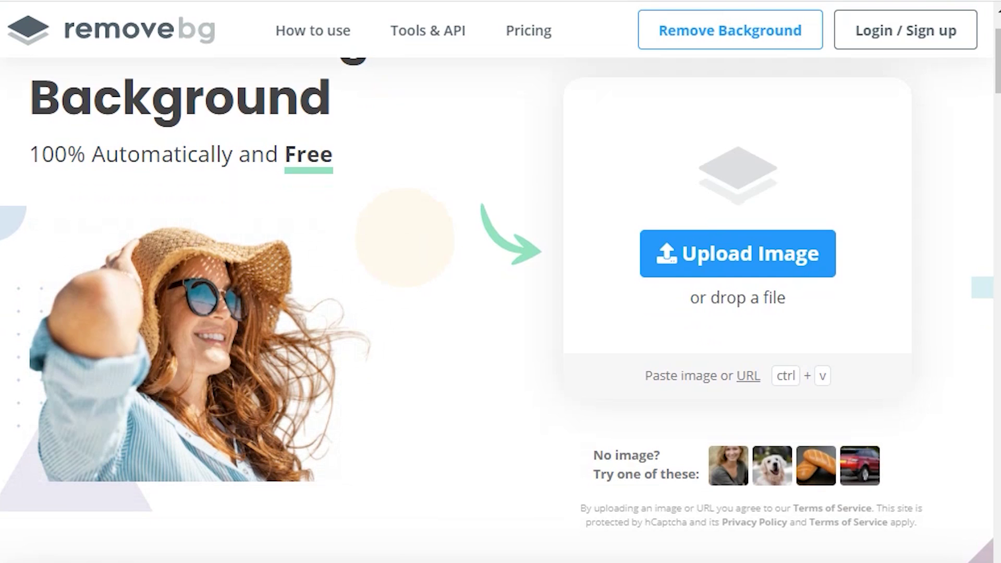
scroll(501, 309, "up", 2)
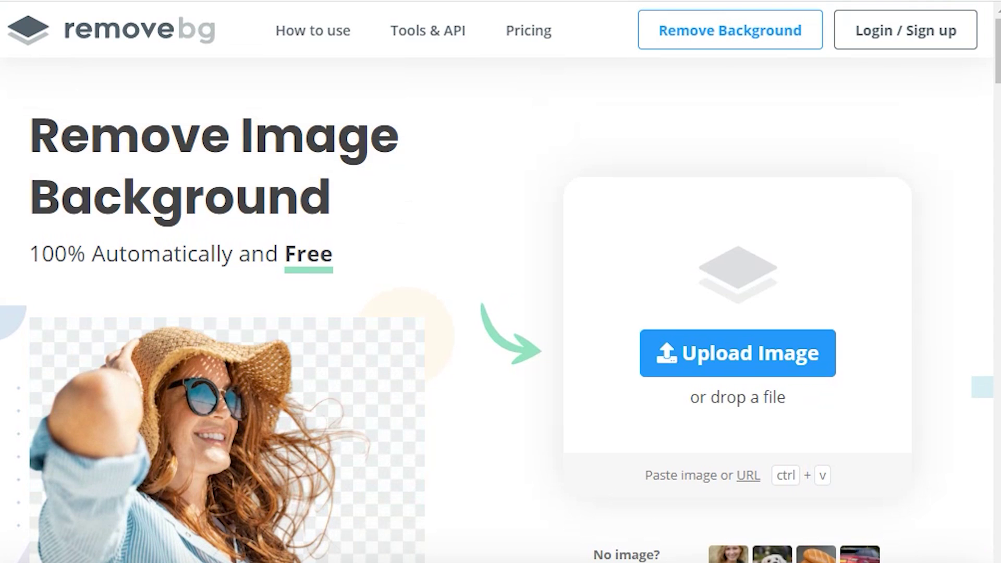
scroll(496, 334, "down", 10)
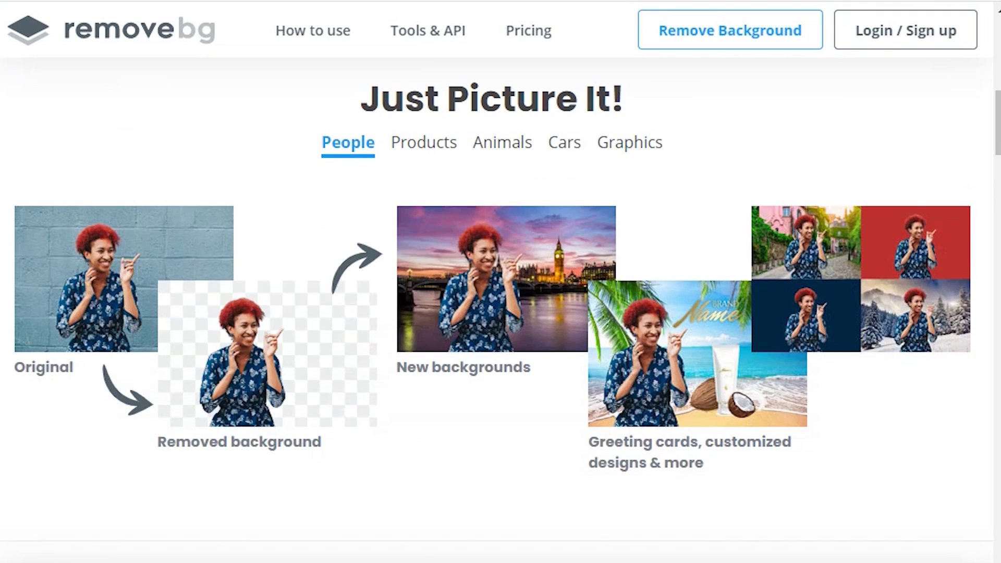
scroll(497, 334, "up", 10)
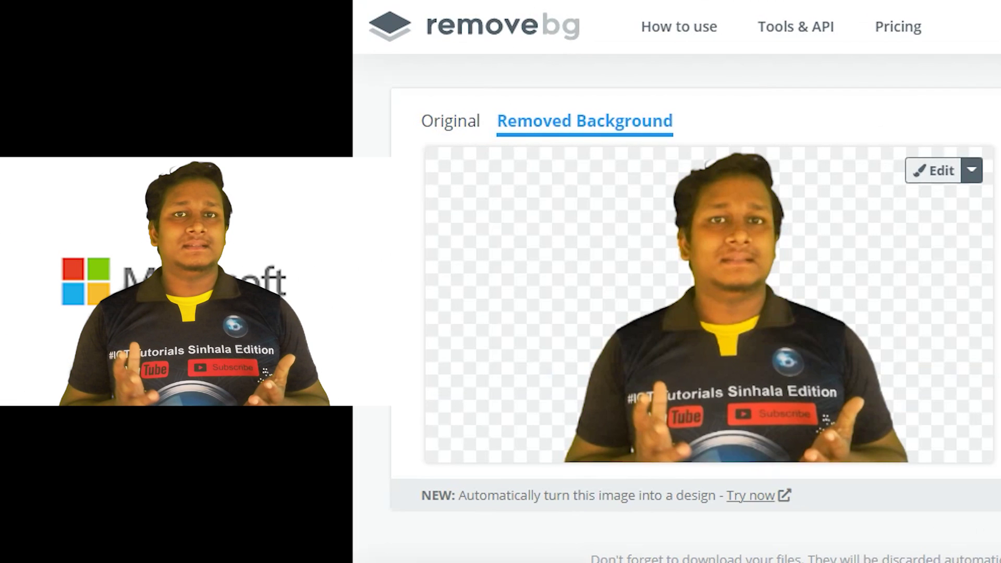
Examine the portrait's removed-background result and the preview and HD download options offered for it
scroll(693, 307, "up", 2)
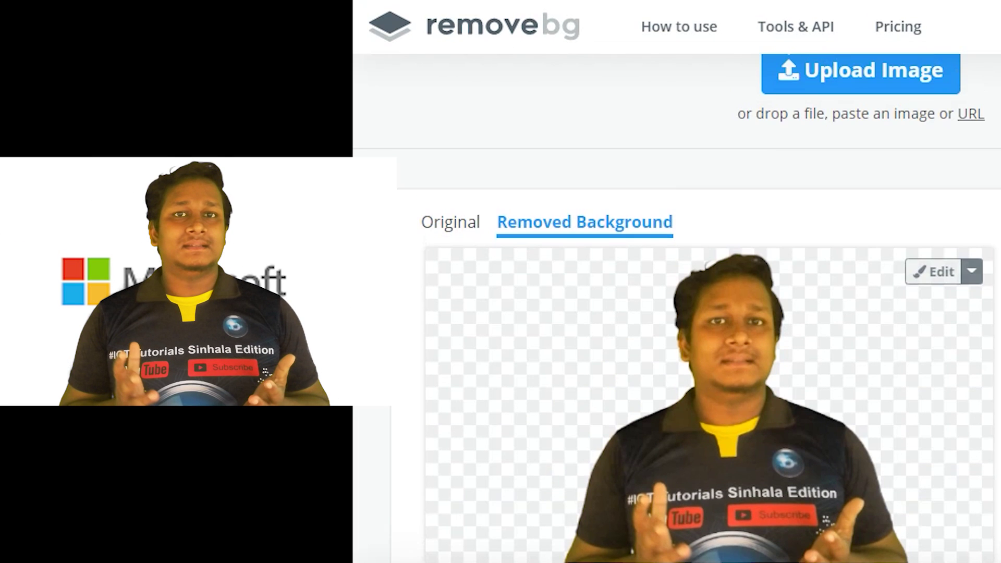
scroll(694, 307, "down", 2)
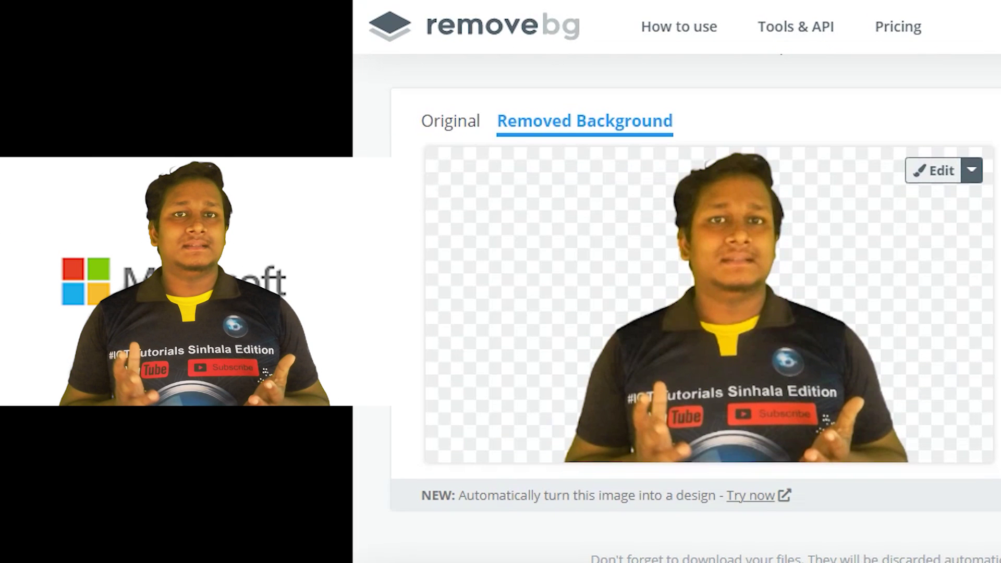
scroll(694, 307, "up", 2)
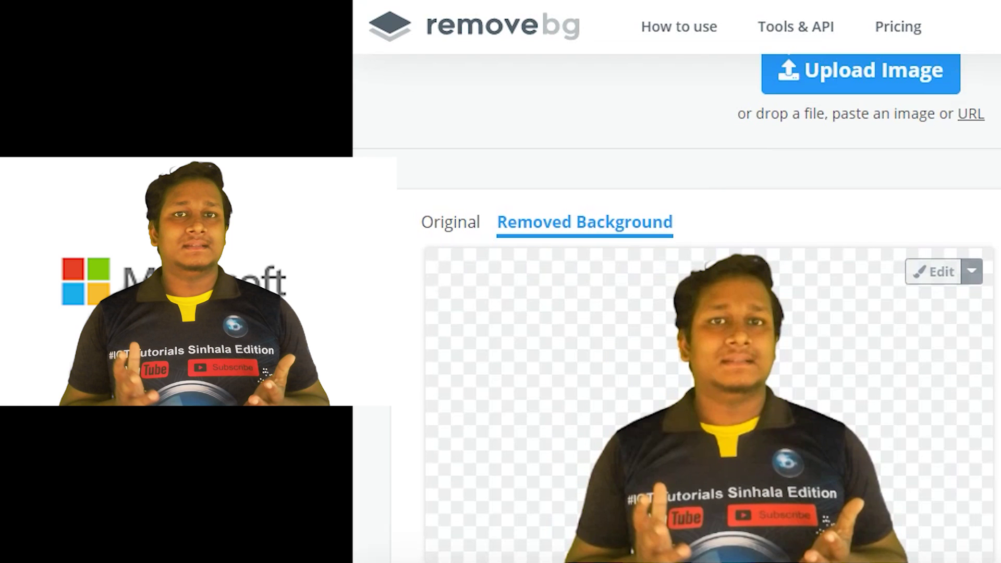
scroll(693, 307, "down", 2)
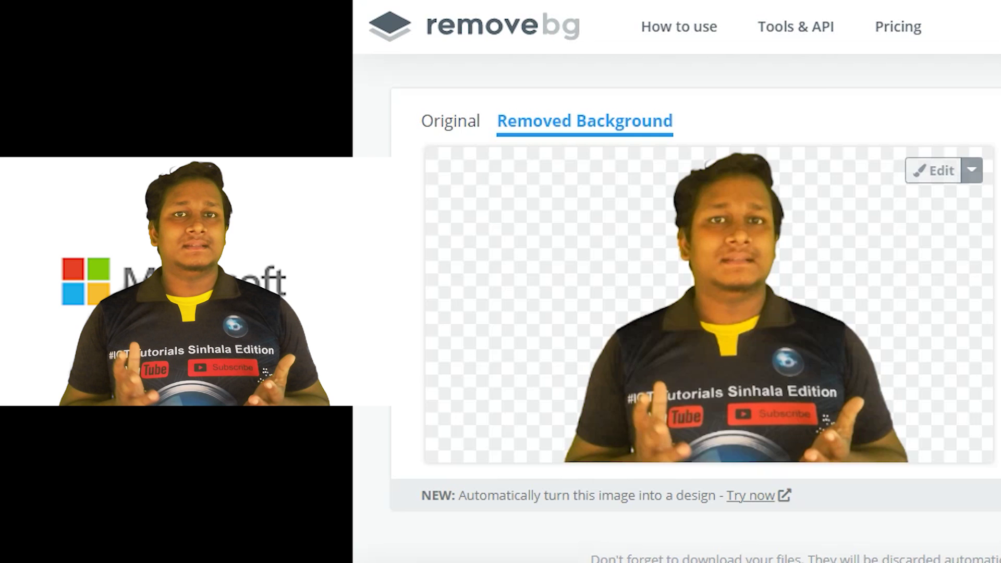
scroll(694, 307, "up", 2)
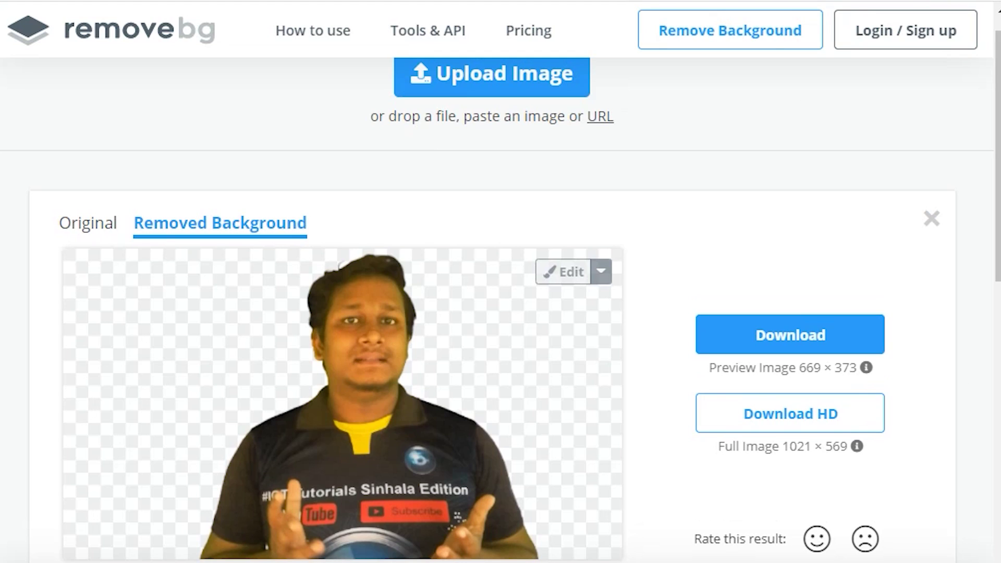
scroll(500, 306, "down", 1)
scroll(500, 308, "up", 1)
scroll(500, 307, "down", 7)
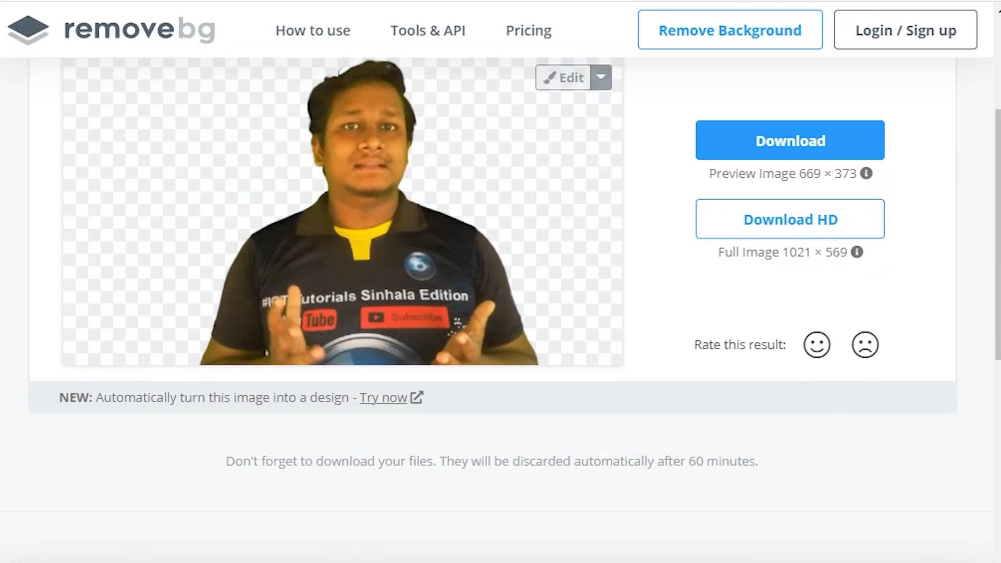
scroll(501, 307, "down", 6)
scroll(501, 307, "up", 13)
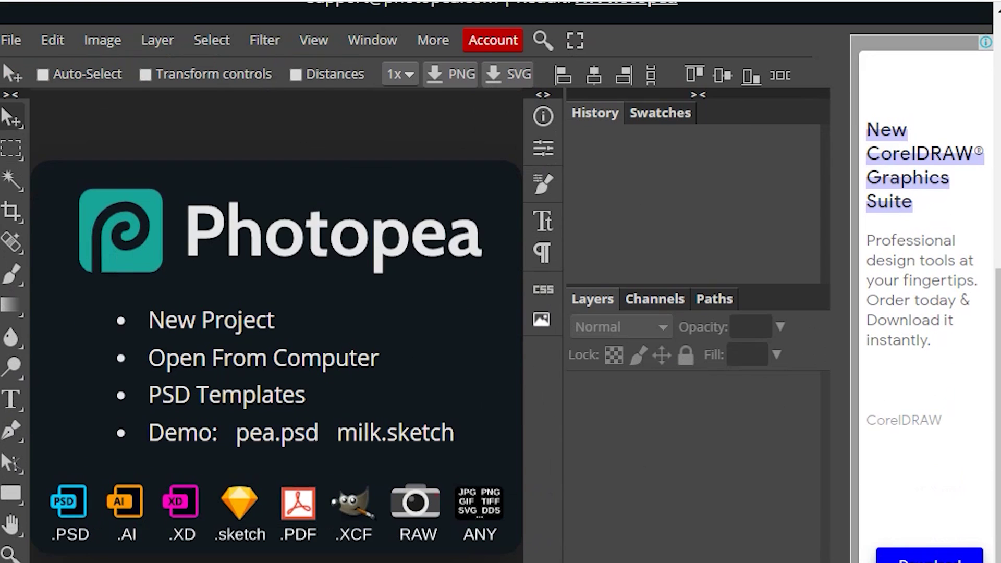
scroll(497, 282, "up", 2)
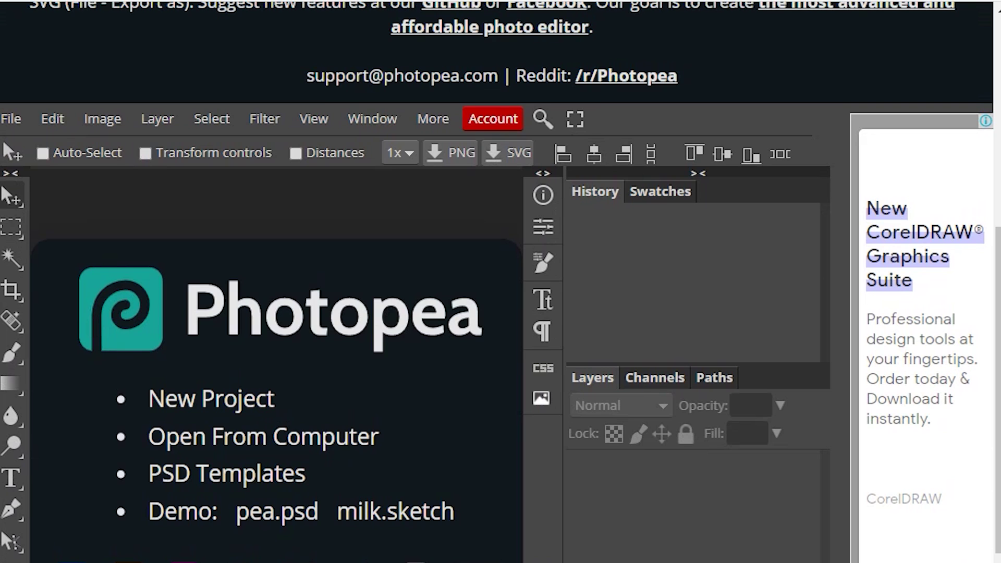
scroll(497, 281, "down", 2)
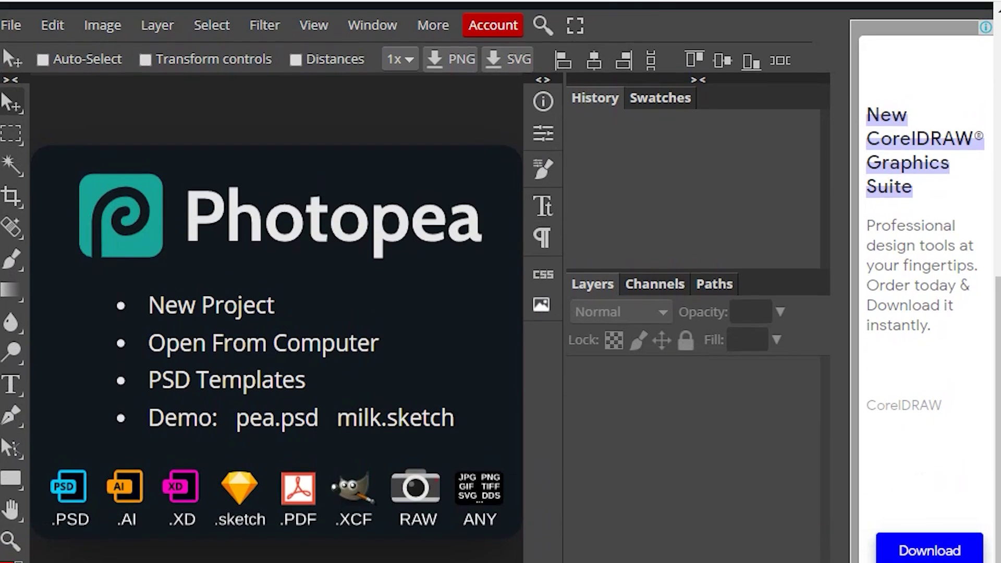
scroll(497, 282, "up", 2)
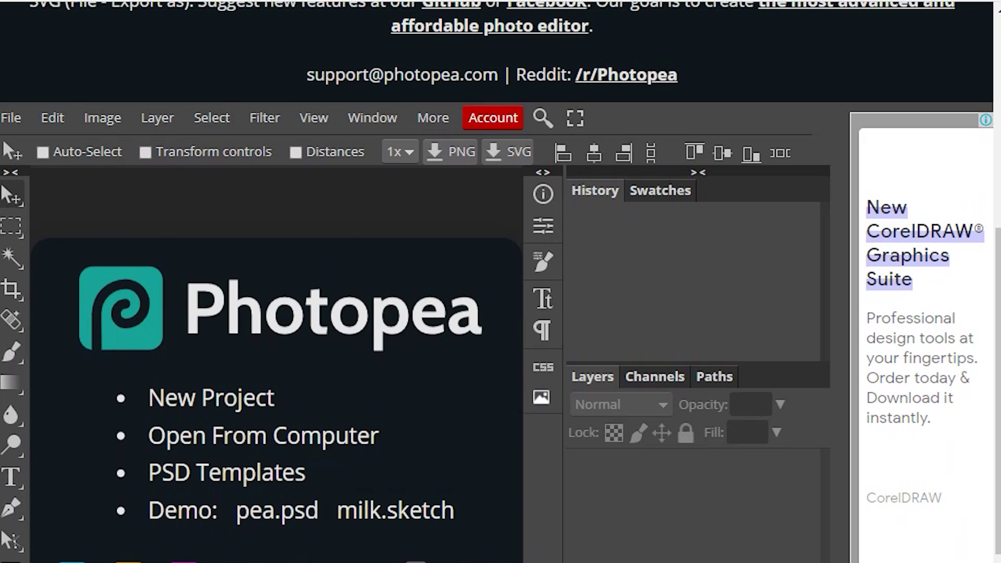
scroll(497, 282, "down", 2)
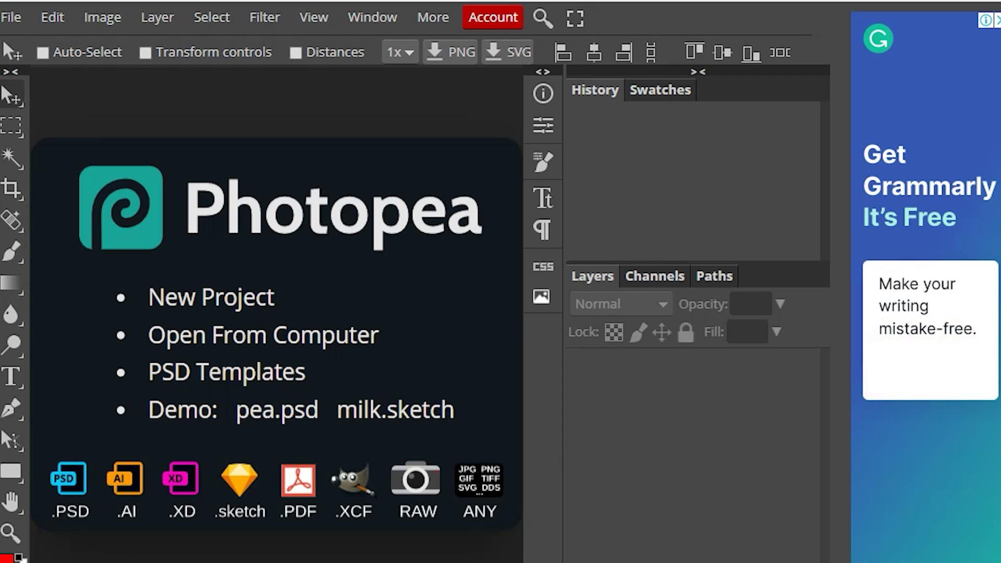
Examine the tool variants grouped under the Move, Rectangle Select, Magic Wand and Crop tools
right_click(12, 96)
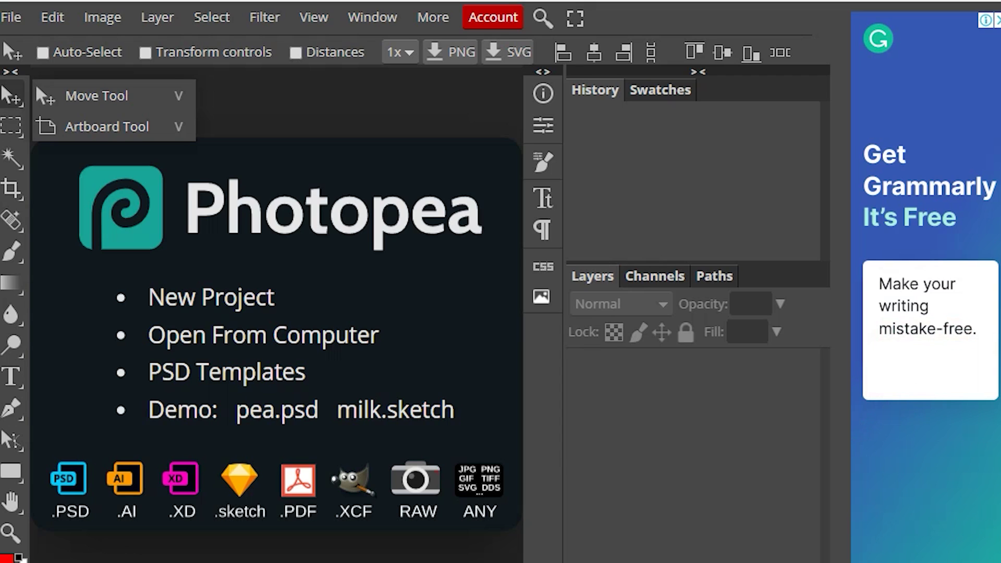
right_click(12, 125)
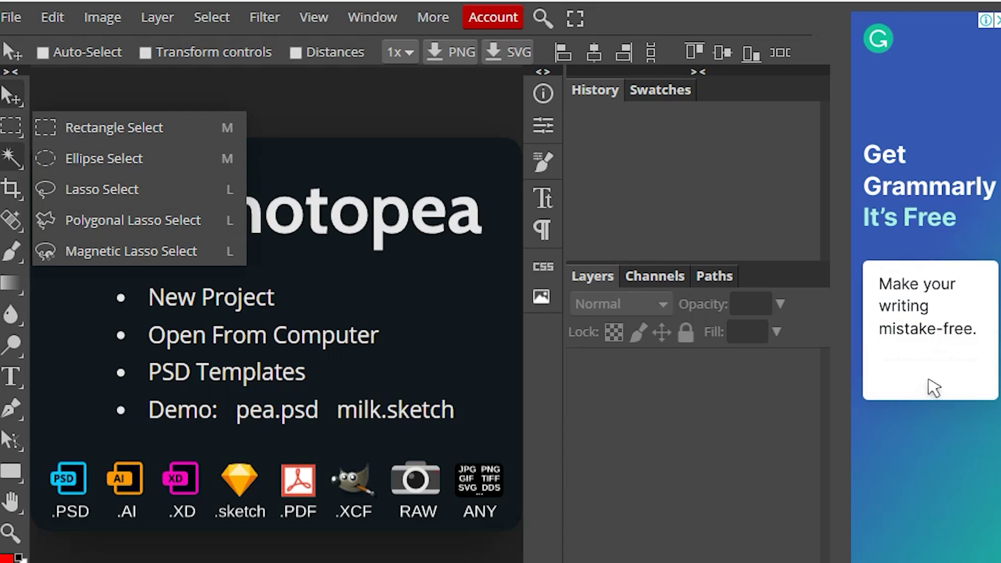
key("w")
right_click(12, 157)
right_click(12, 189)
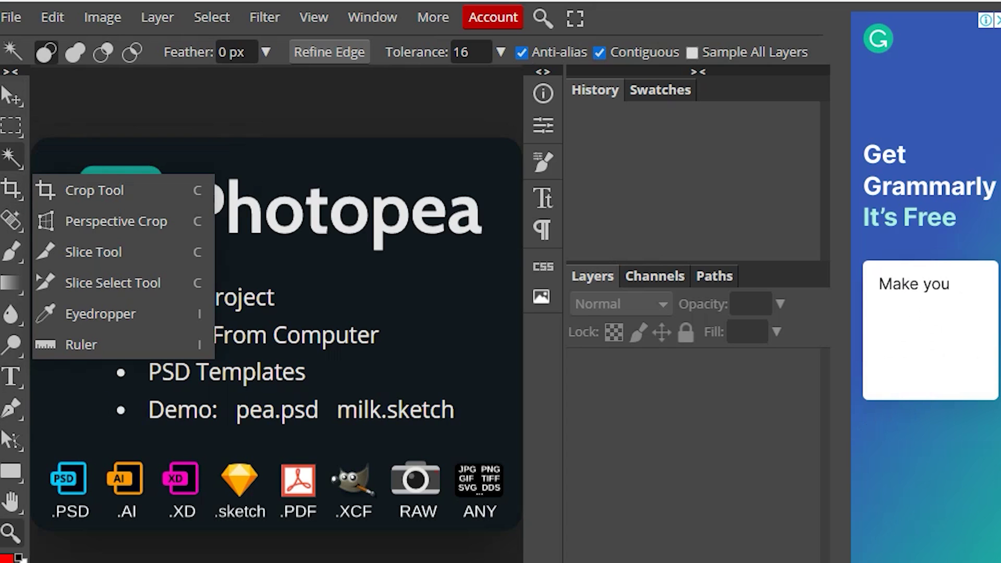
key("Escape")
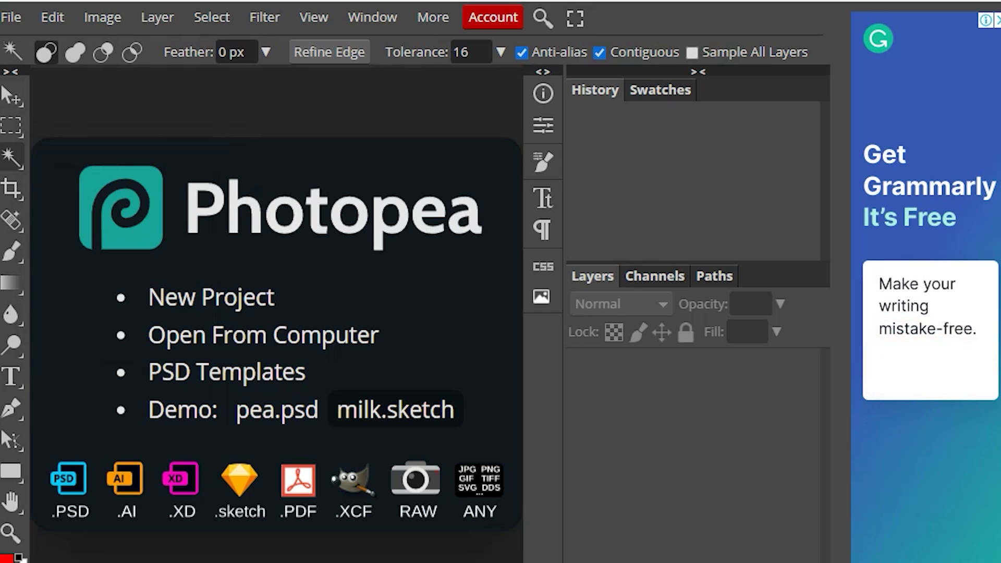
Create a new project from the Youtube Cover preset, 2560 x 1440 px, with a white background
left_click(10, 17)
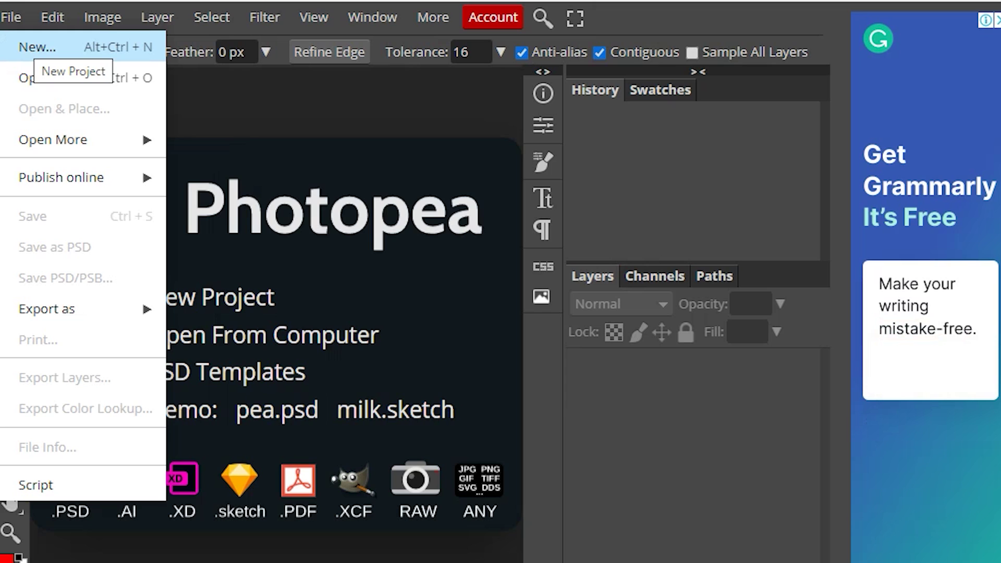
left_click(37, 47)
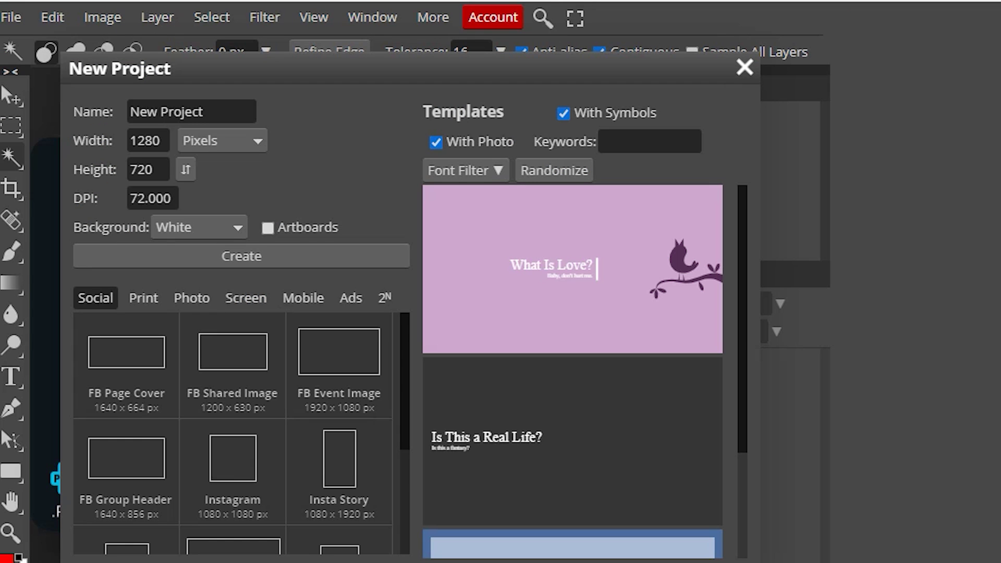
scroll(235, 432, "down", 3)
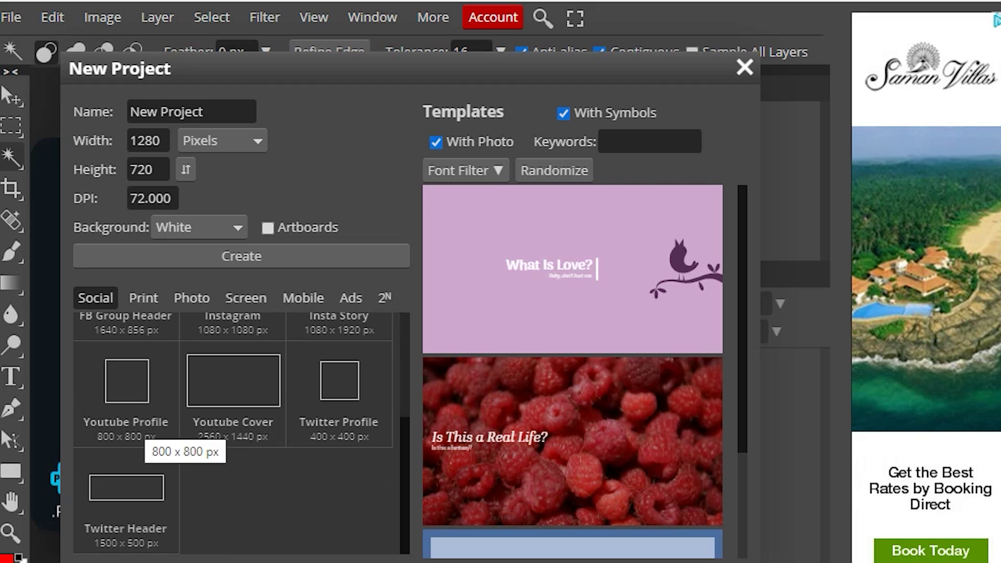
scroll(156, 439, "up", 3)
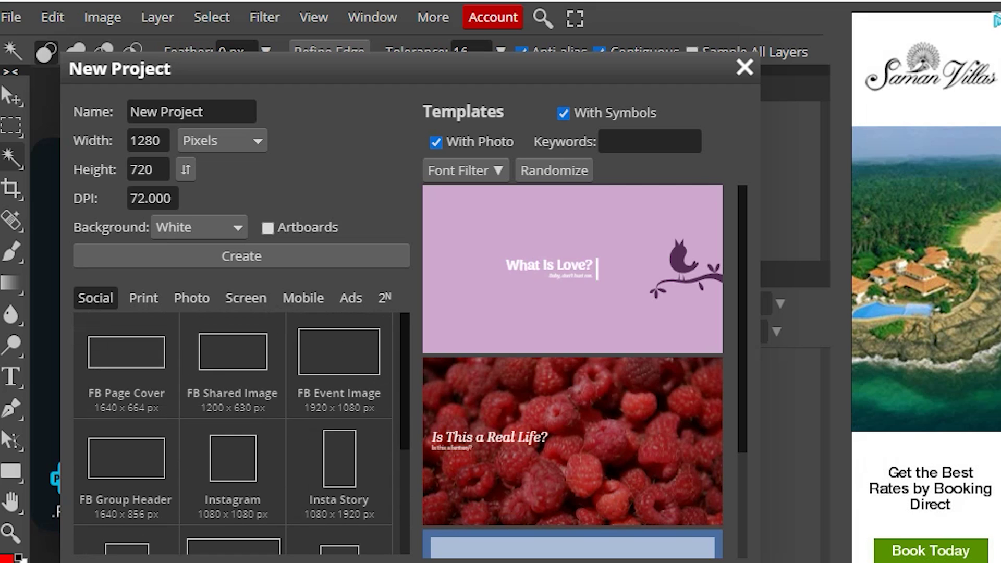
scroll(334, 361, "down", 3)
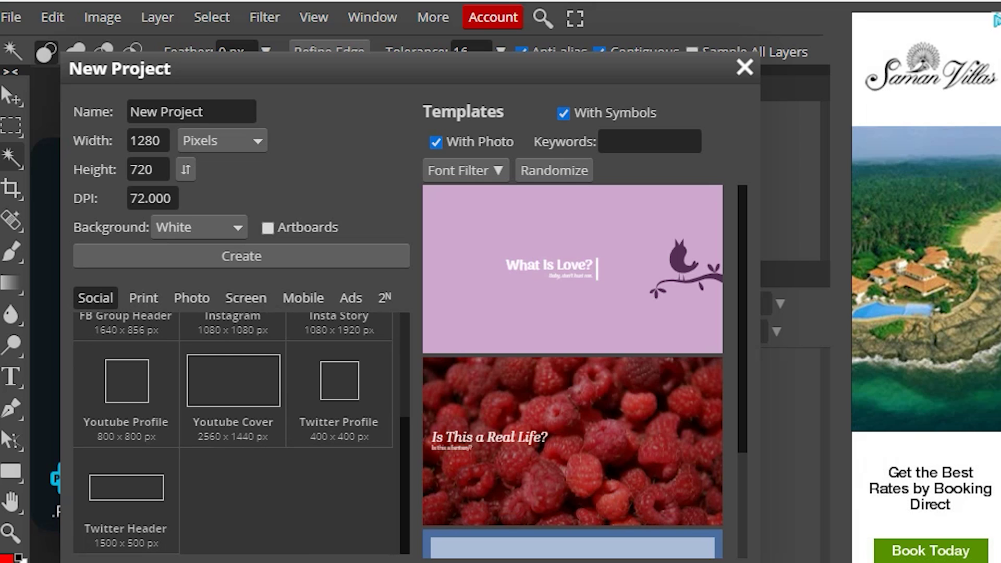
left_click(233, 396)
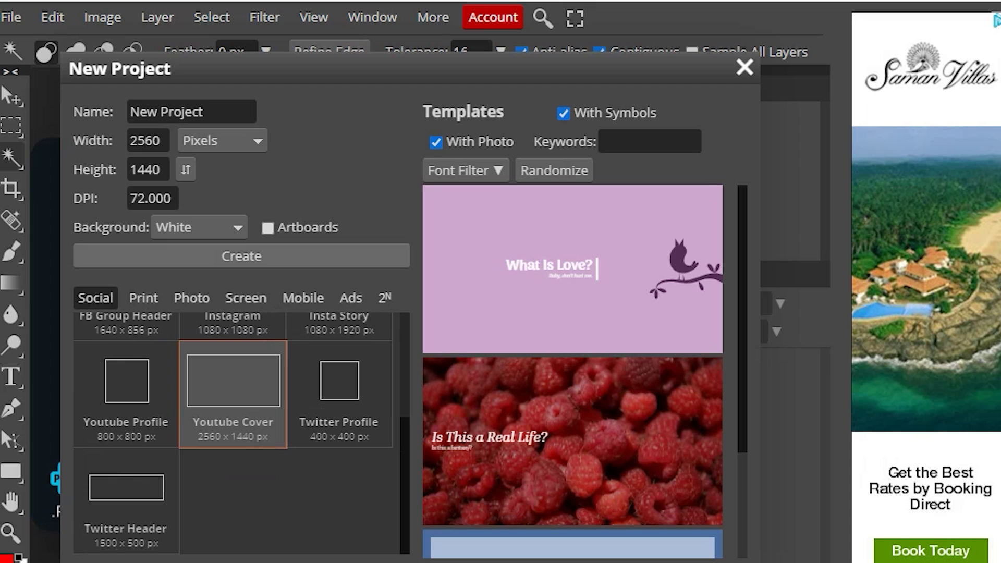
left_click(242, 256)
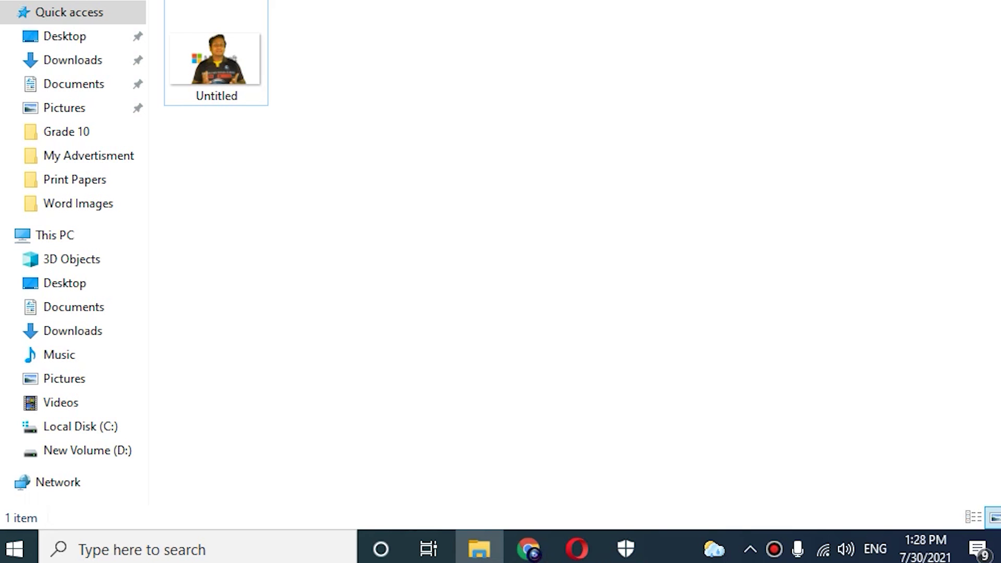
Preview the Untitled portrait image from File Explorer, close the preview, and open the file in Photopea
double_click(222, 78)
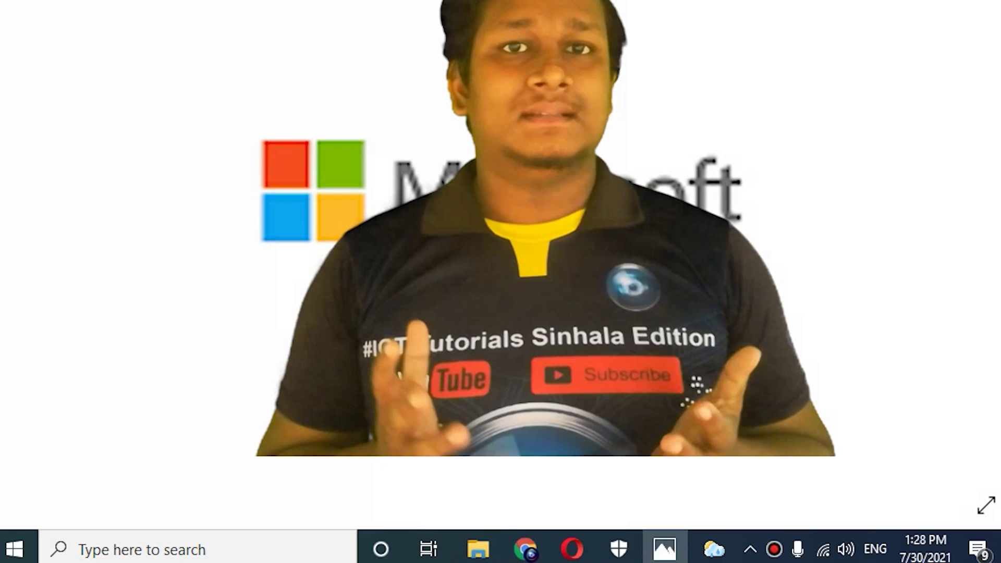
key("alt+F4")
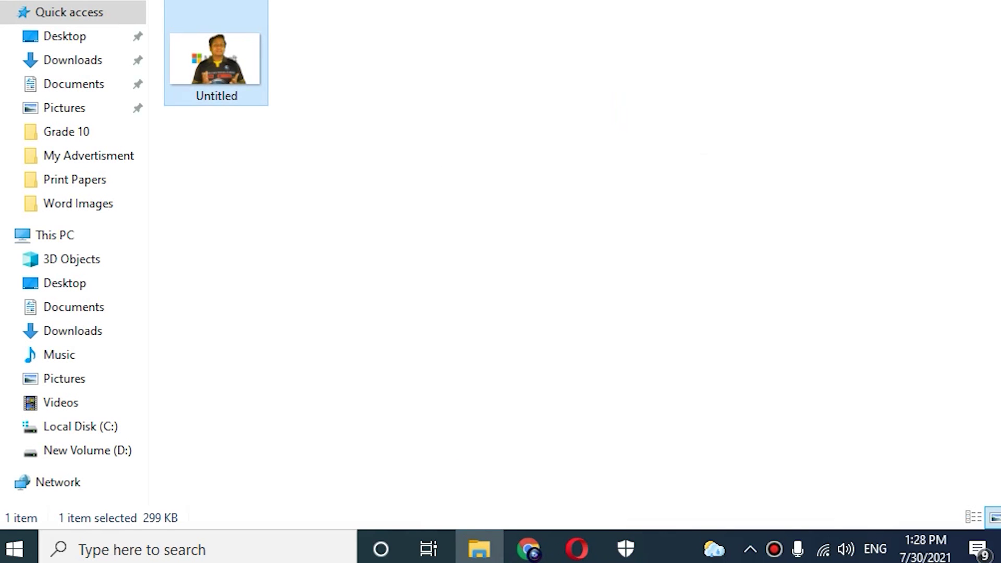
left_click_drag(222, 84, 214, 1)
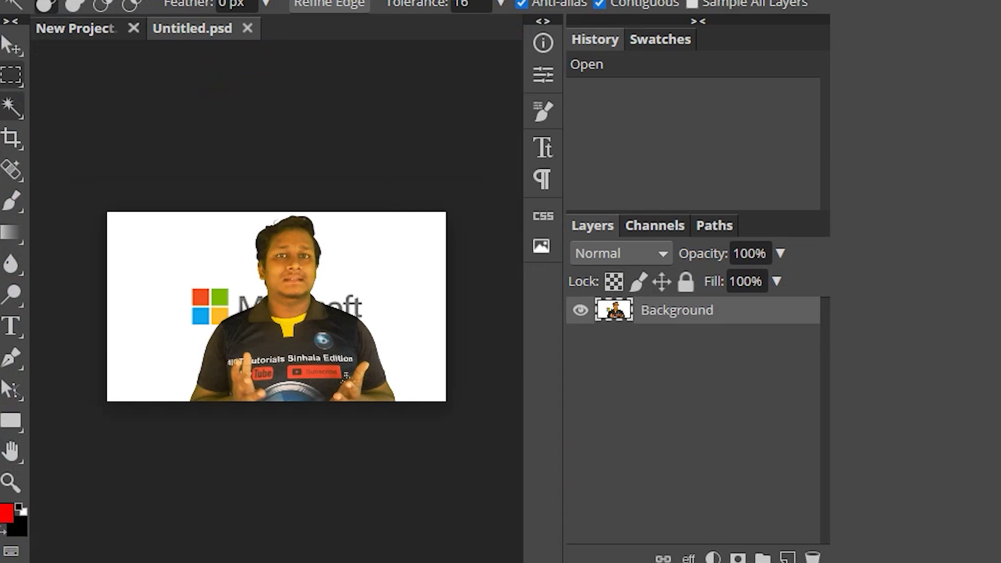
Select the person in the Untitled image by tracing their outline with the Magnetic Lasso and closing the selection along the image's lower edge
right_click(10, 76)
left_click(135, 201)
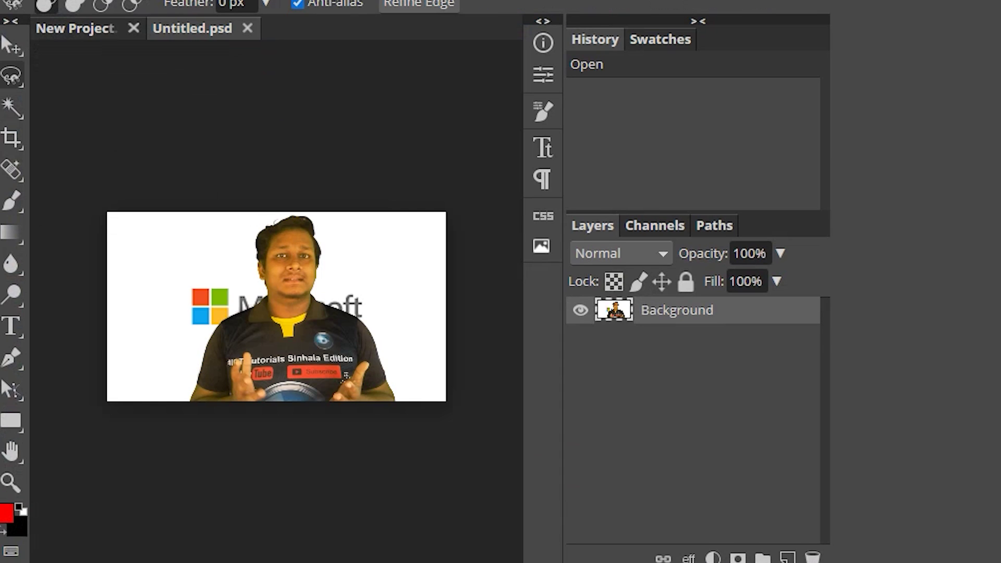
left_click(395, 400)
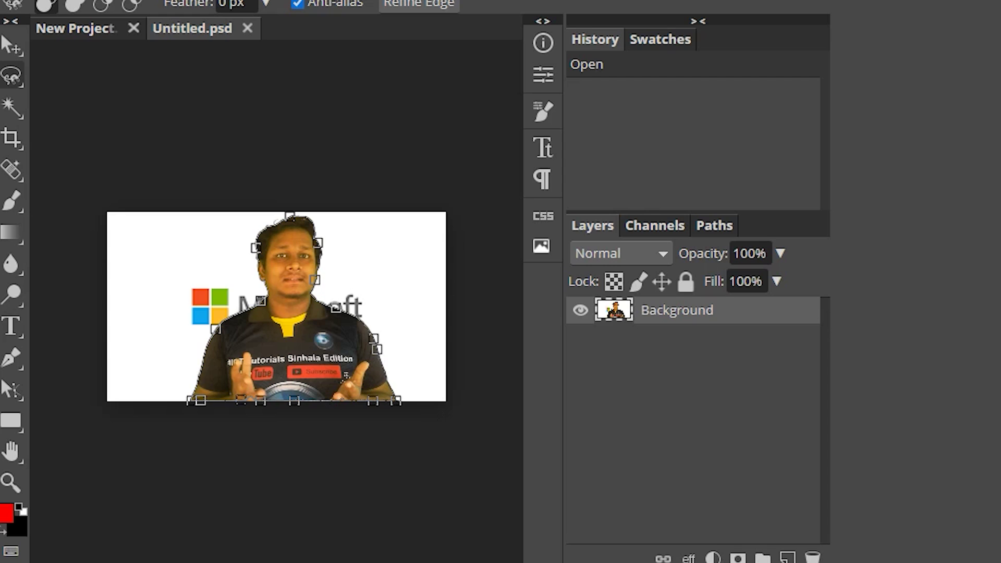
key("Return")
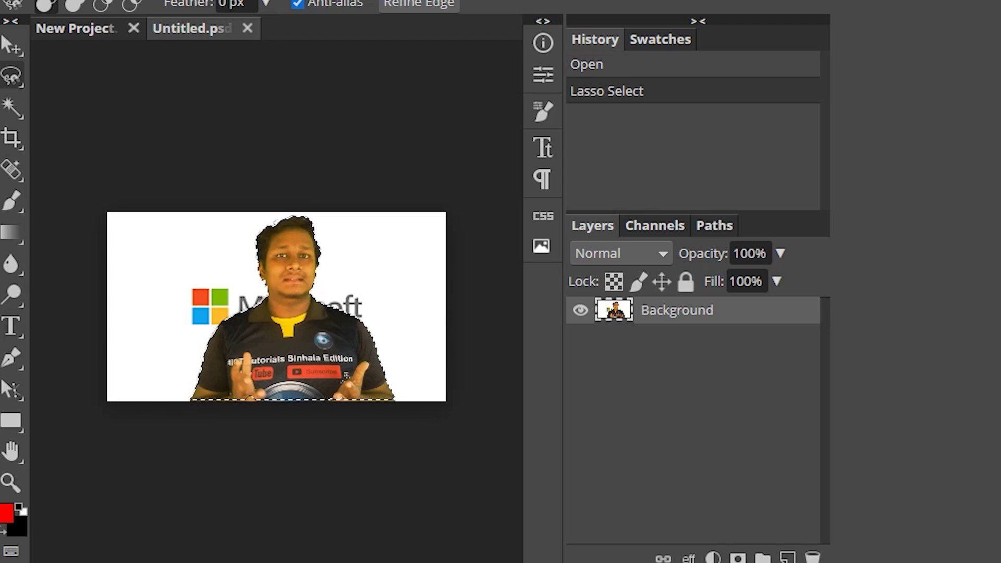
Copy the selected person into the New Project document and scale the copy to about 231% width and 244% height
key("v")
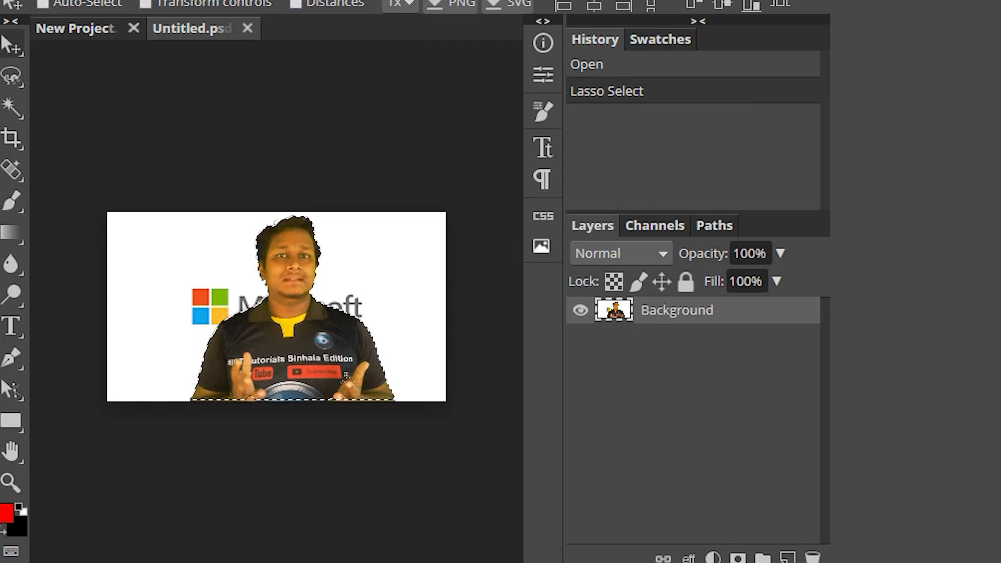
mouse_move(291, 324)
left_mouse_down()
mouse_move(107, 94)
mouse_move(92, 98)
mouse_move(73, 29)
mouse_move(224, 180)
mouse_move(195, 169)
mouse_move(239, 197)
left_mouse_up()
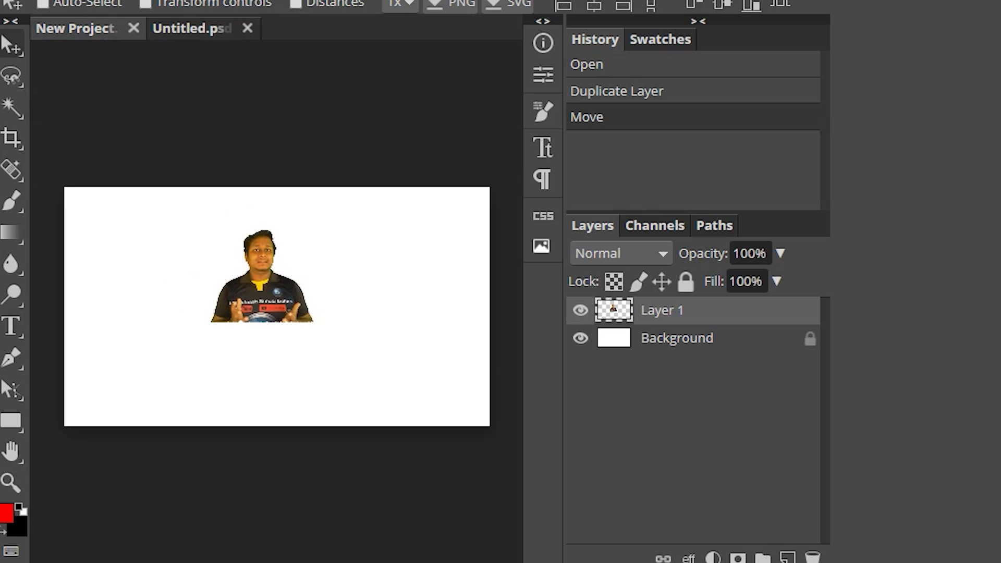
left_click(146, 3)
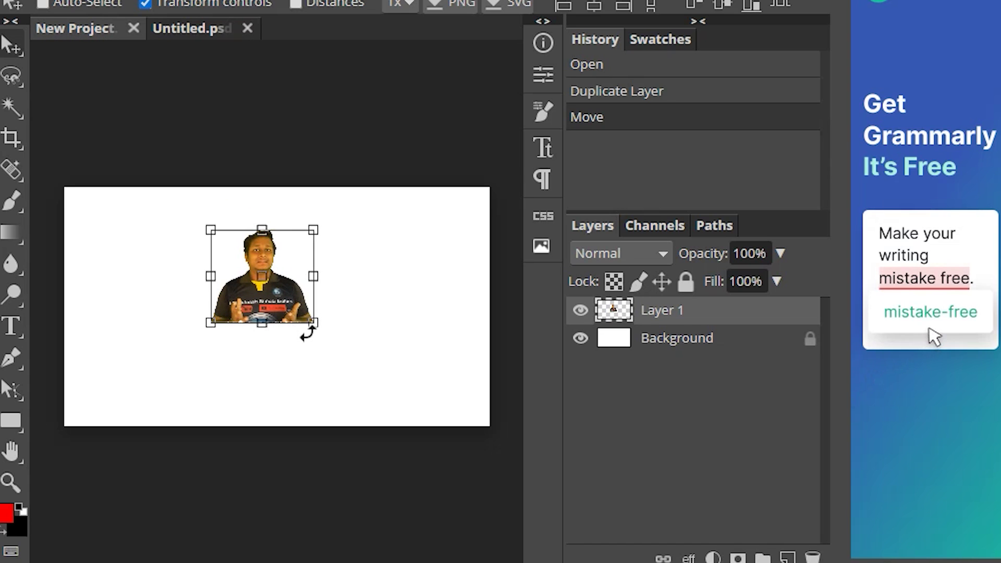
left_click_drag(313, 322, 330, 304)
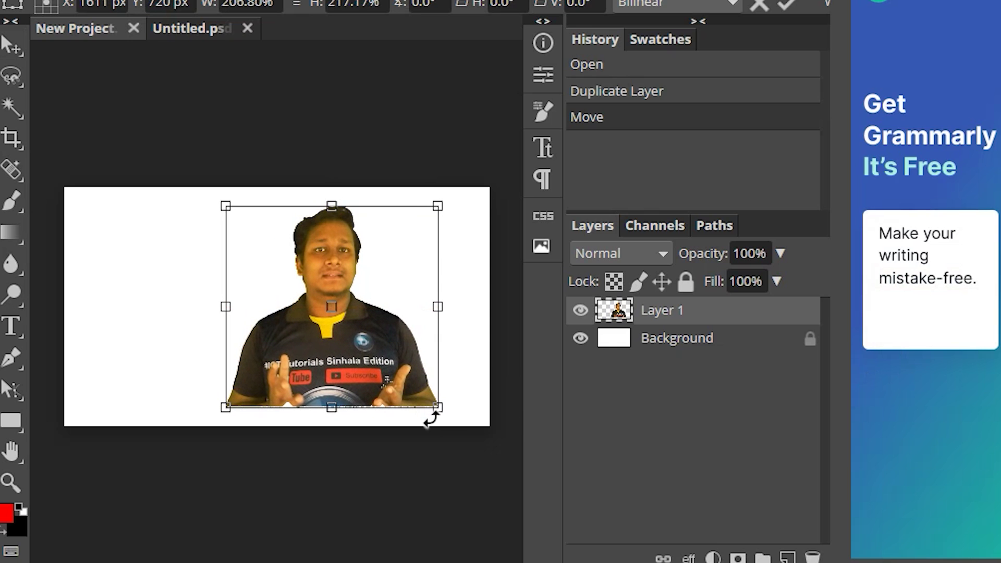
left_click_drag(437, 407, 462, 432)
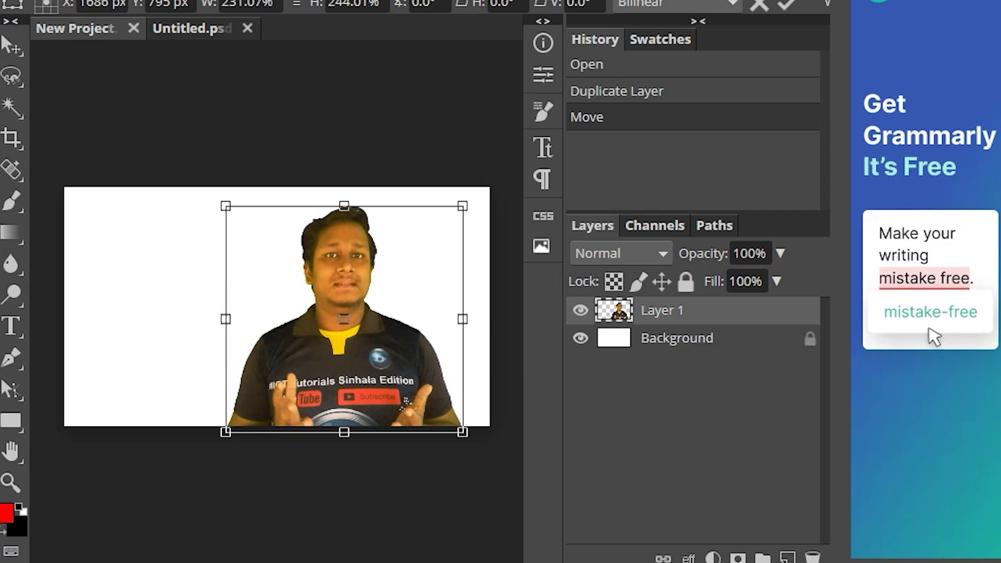
key("Return")
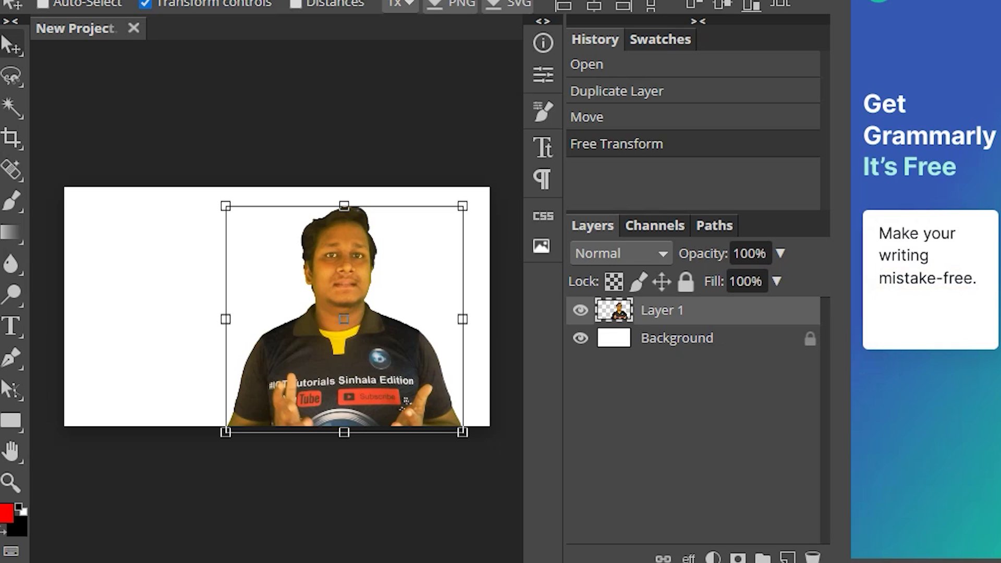
Examine the file formats available for exporting the project, including the additional ones
left_click(8, 0)
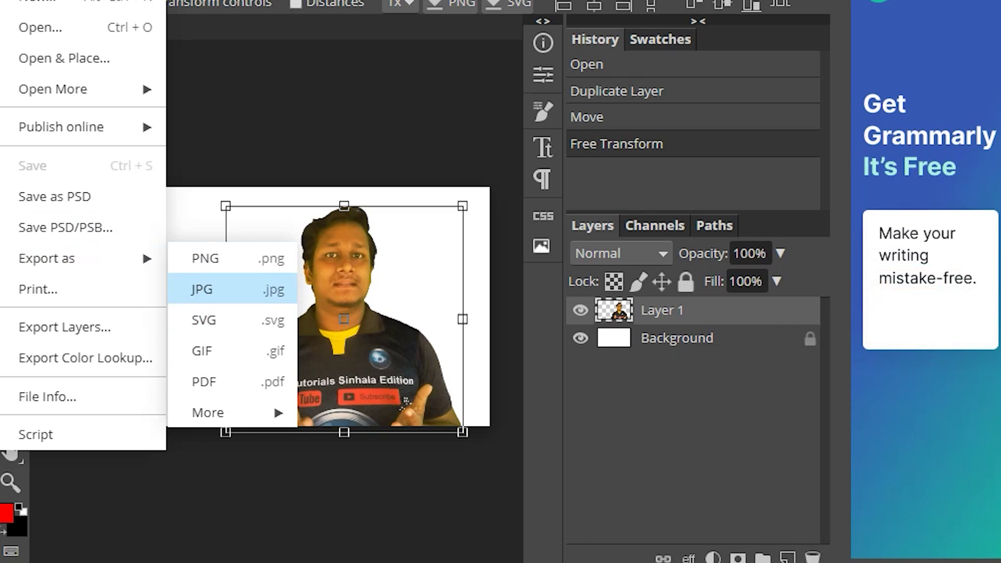
left_click(224, 412)
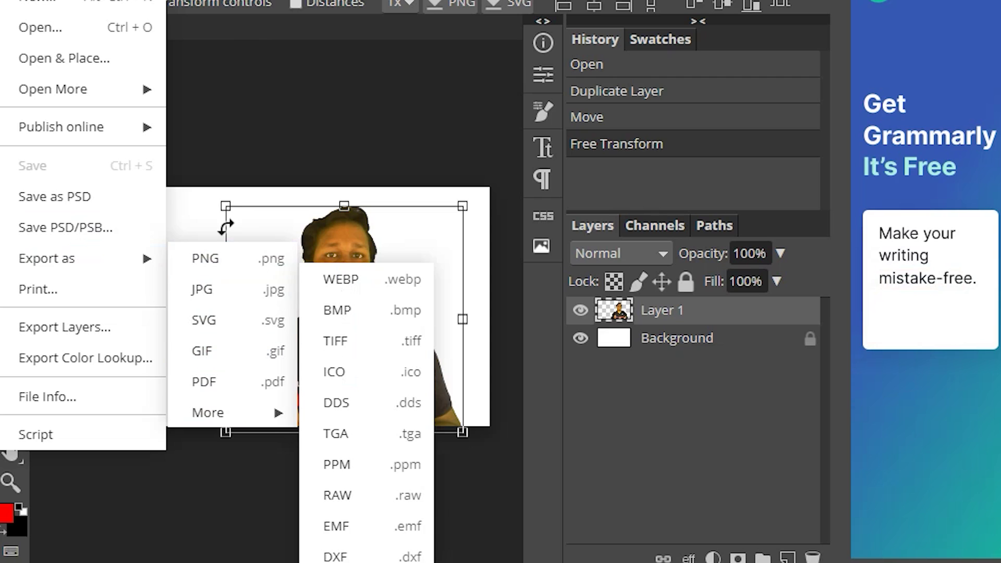
key("Escape")
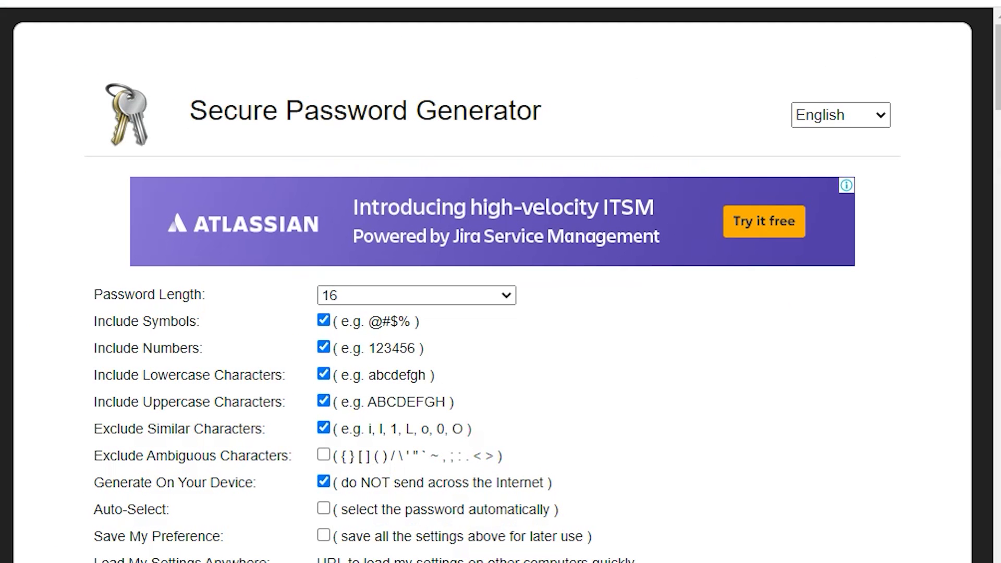
Switch to the Secure Password Generator page, set the password length to 10, and generate a password
scroll(500, 313, "down", 2)
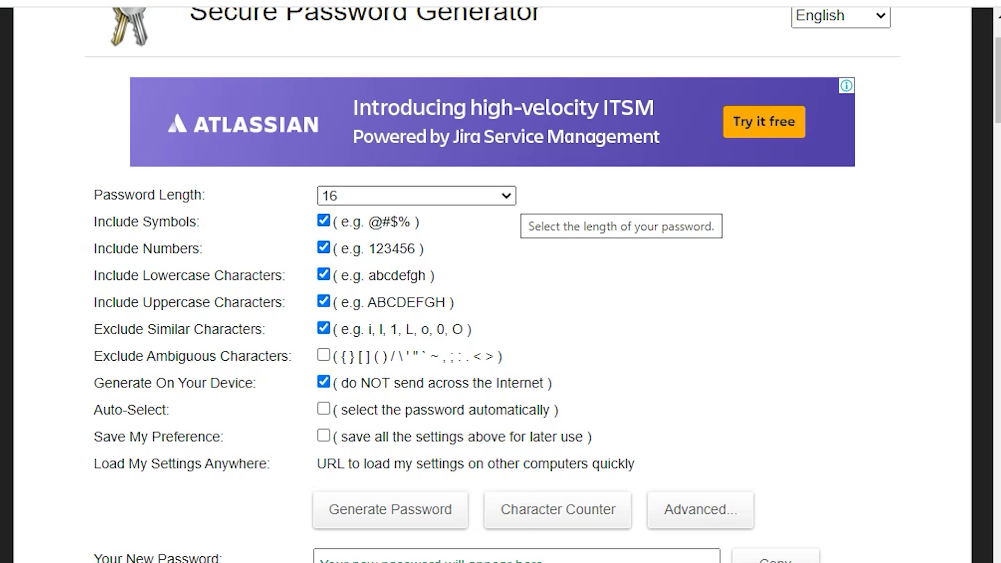
left_click(506, 197)
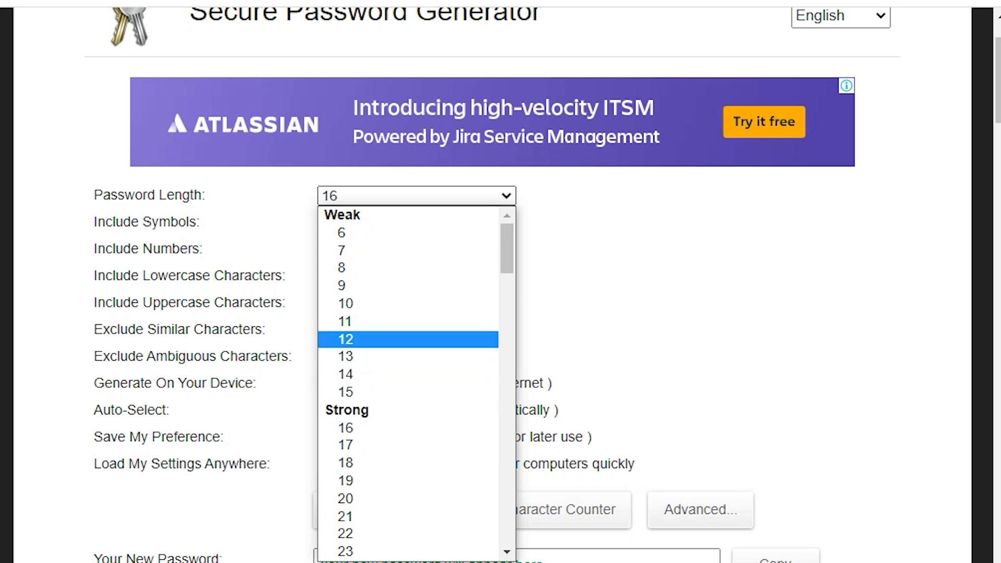
left_click(345, 303)
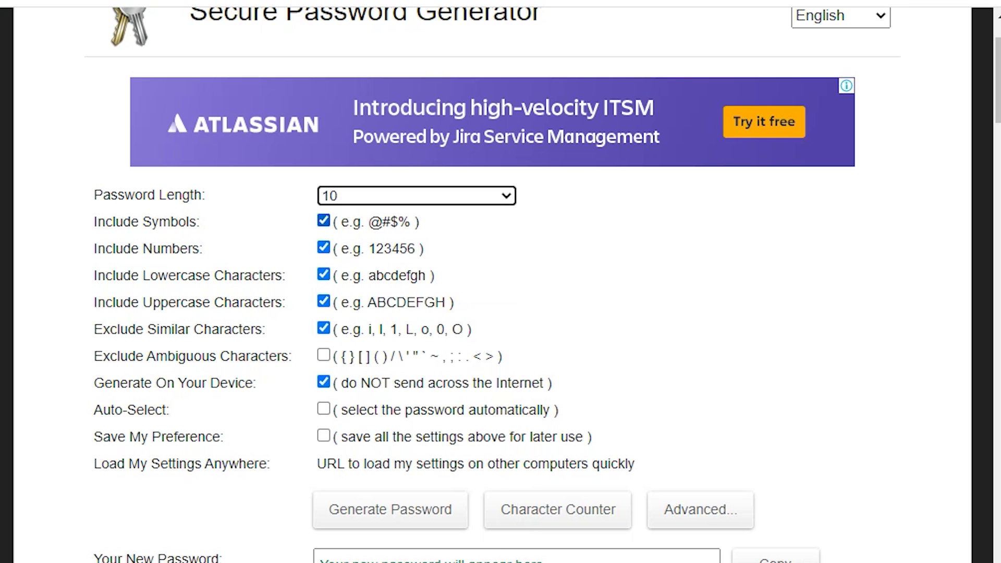
scroll(492, 284, "down", 2)
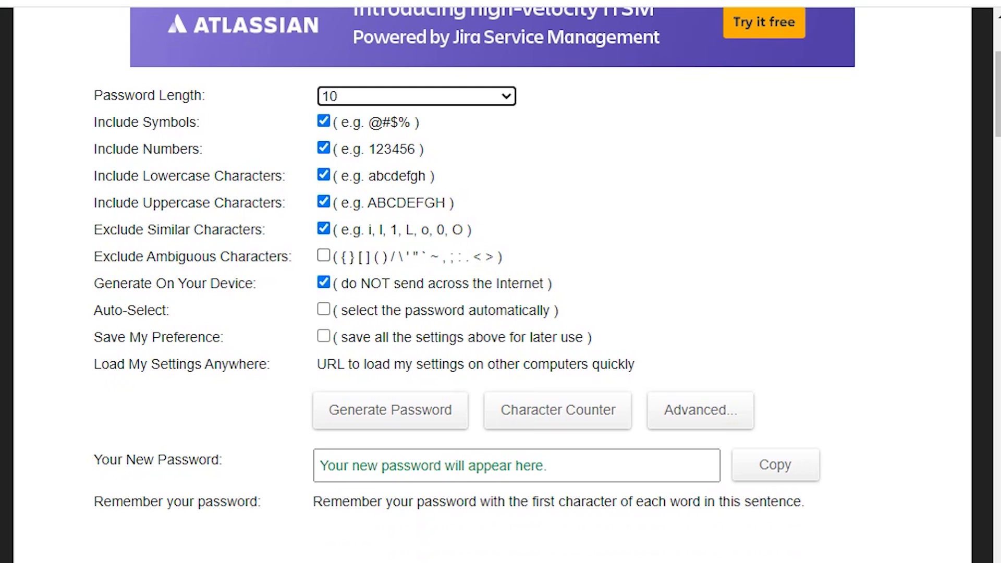
scroll(501, 282, "up", 2)
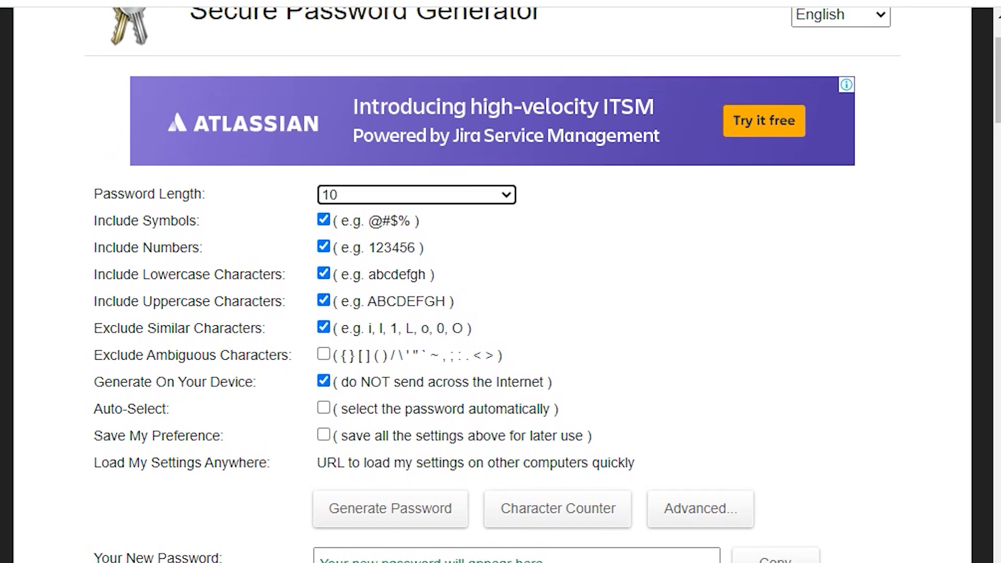
scroll(500, 282, "down", 2)
left_click(391, 409)
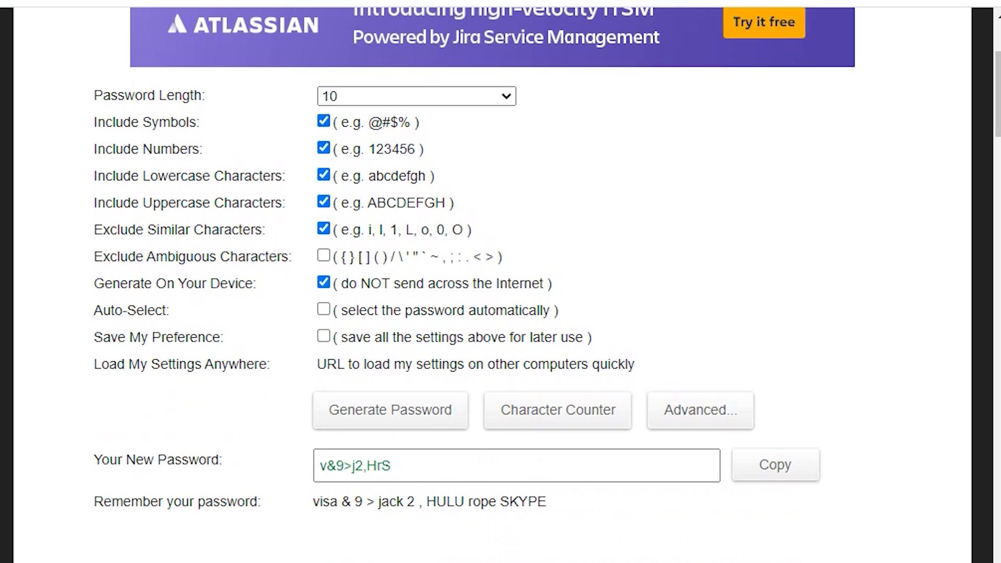
Select the generated password, exclude symbols and numbers from the options, and generate another password
left_click_drag(391, 466, 319, 465)
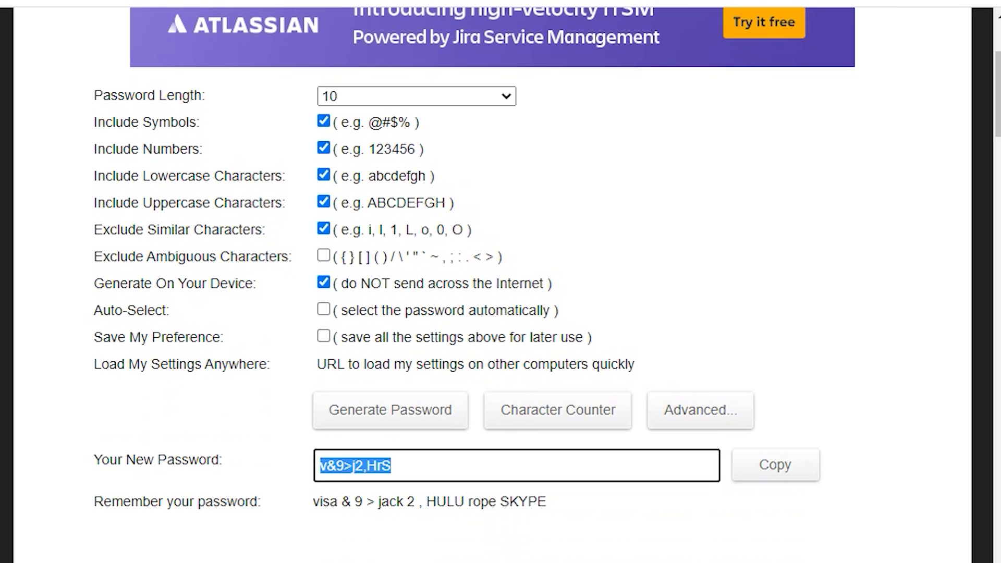
left_click(323, 122)
left_click(323, 147)
left_click(390, 410)
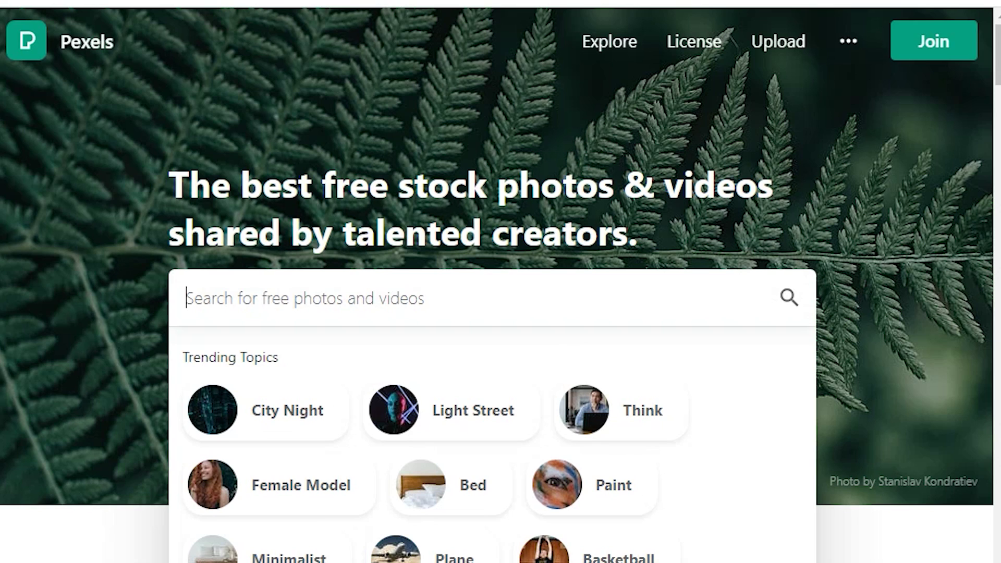
Switch to Pexels and search its free photos and videos for nature
scroll(500, 282, "down", 2)
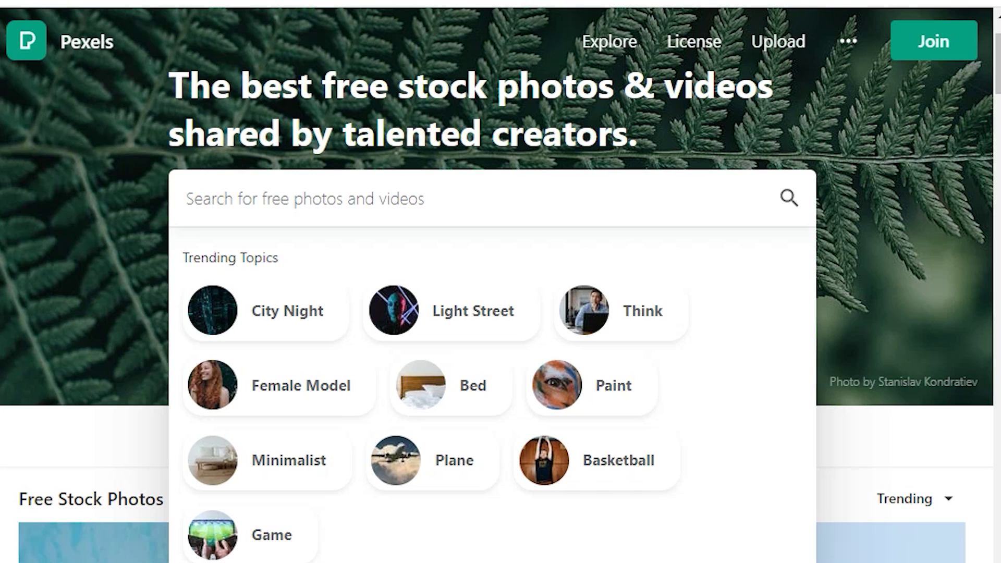
scroll(500, 281, "up", 2)
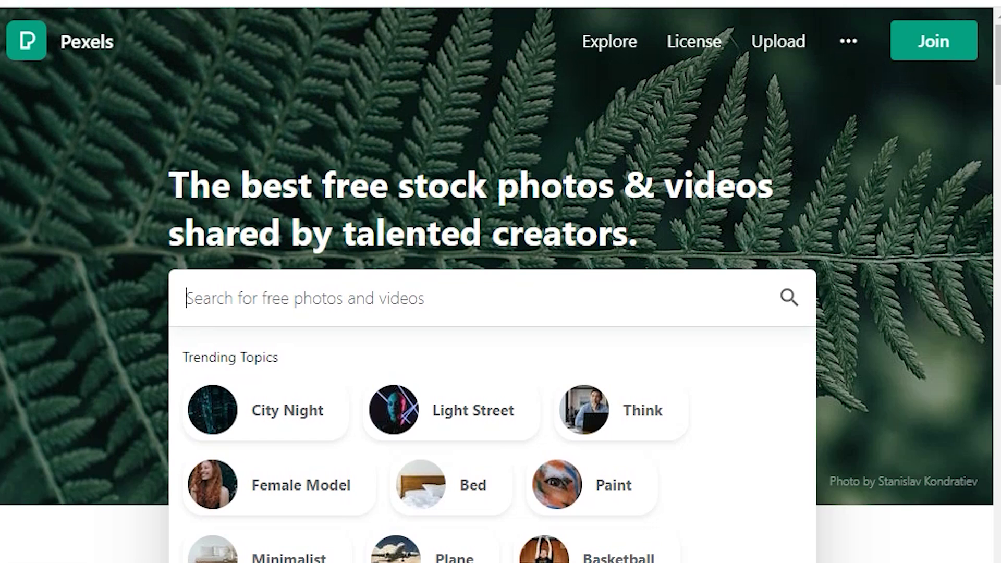
scroll(497, 282, "down", 2)
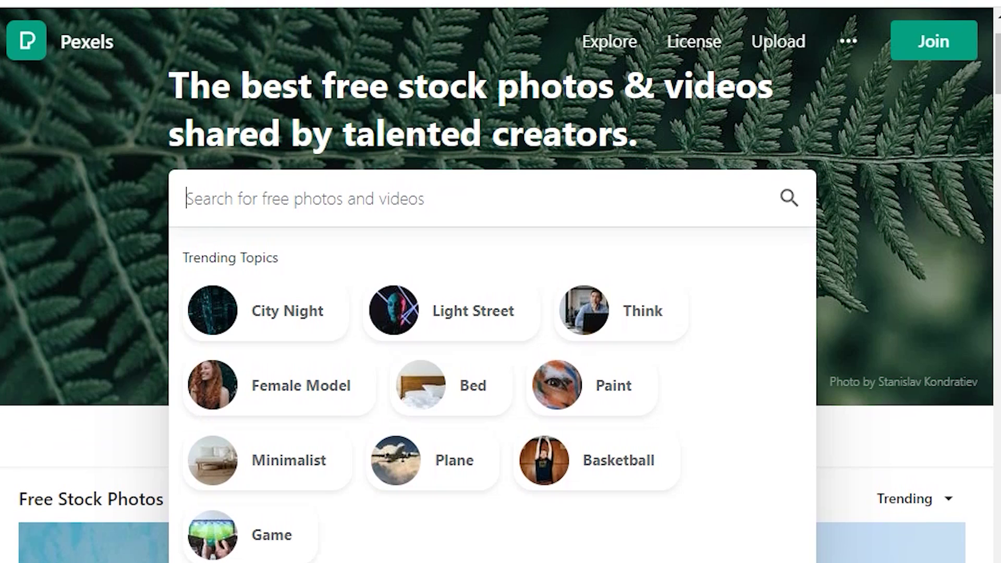
type("natu")
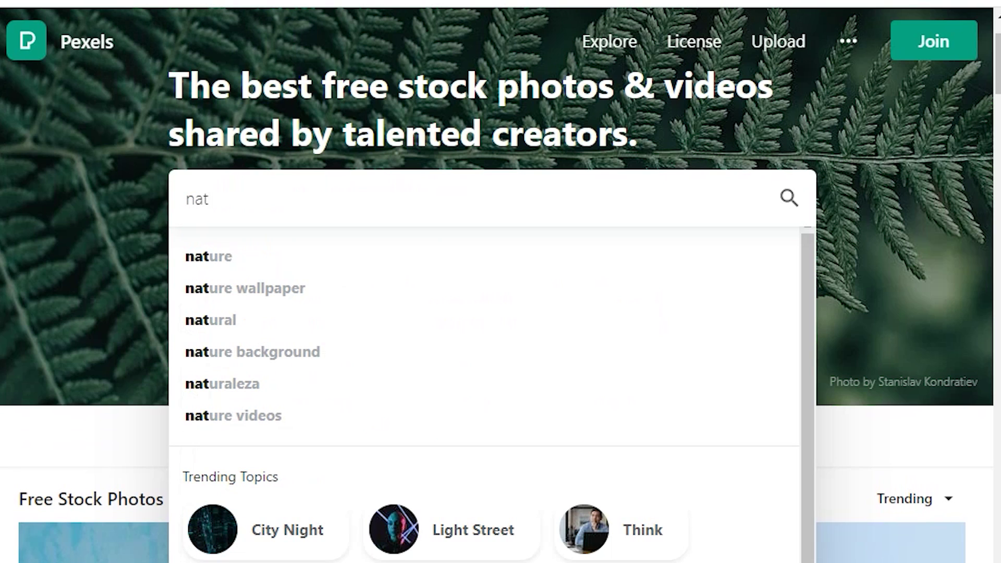
key("Down")
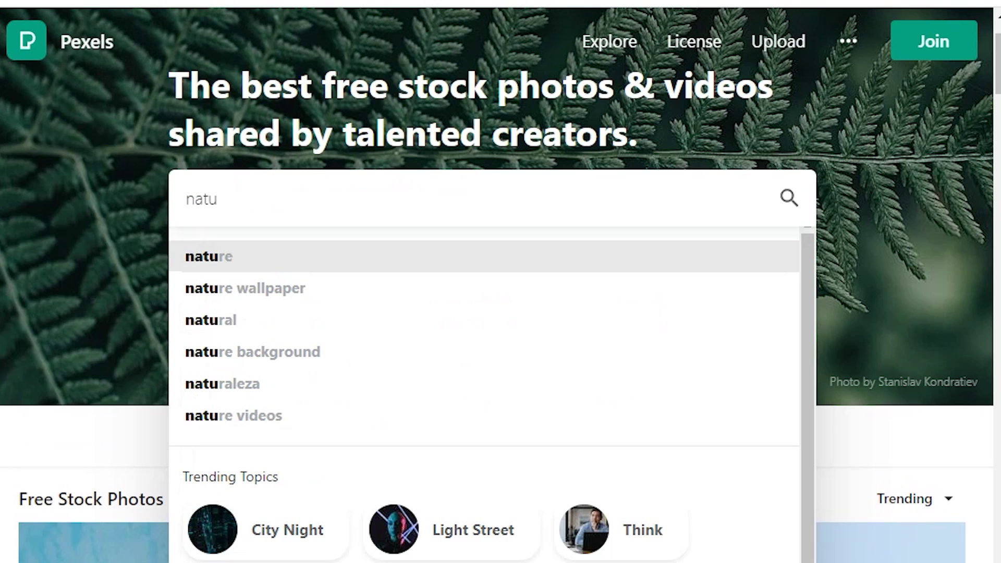
key("Return")
Browse the nature search results and examine the variety of free stock photos offered
scroll(492, 317, "down", 14)
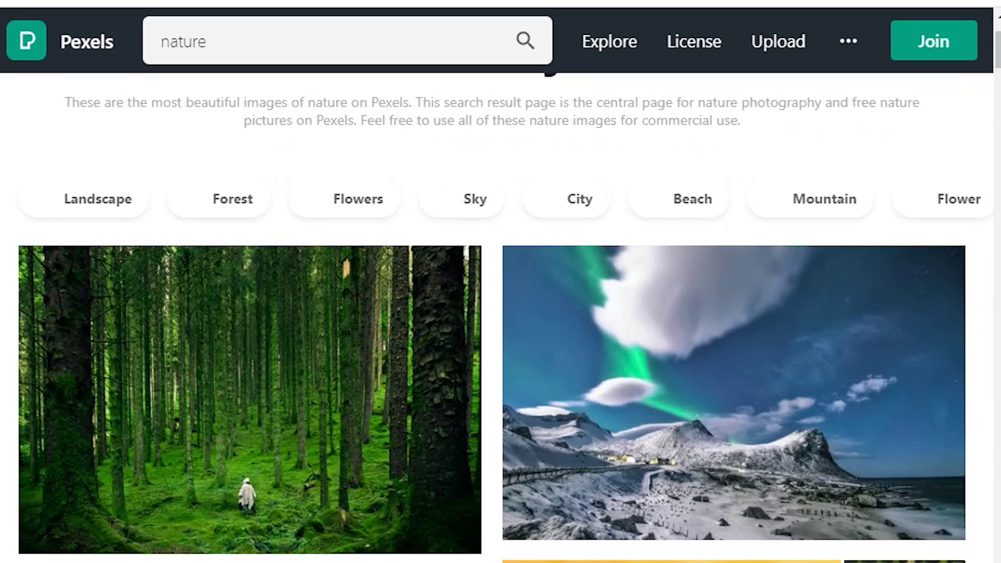
scroll(492, 317, "down", 10)
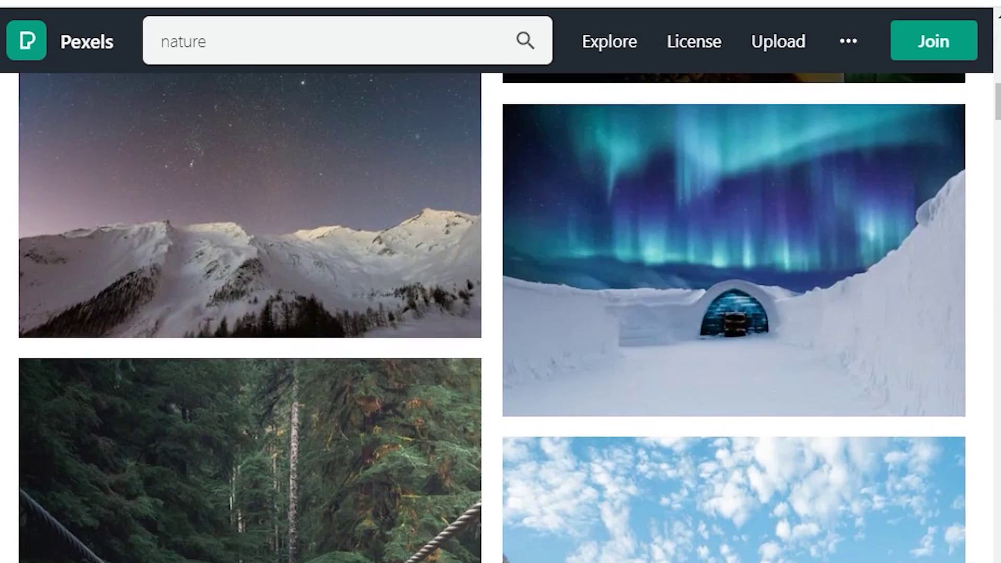
scroll(492, 318, "down", 10)
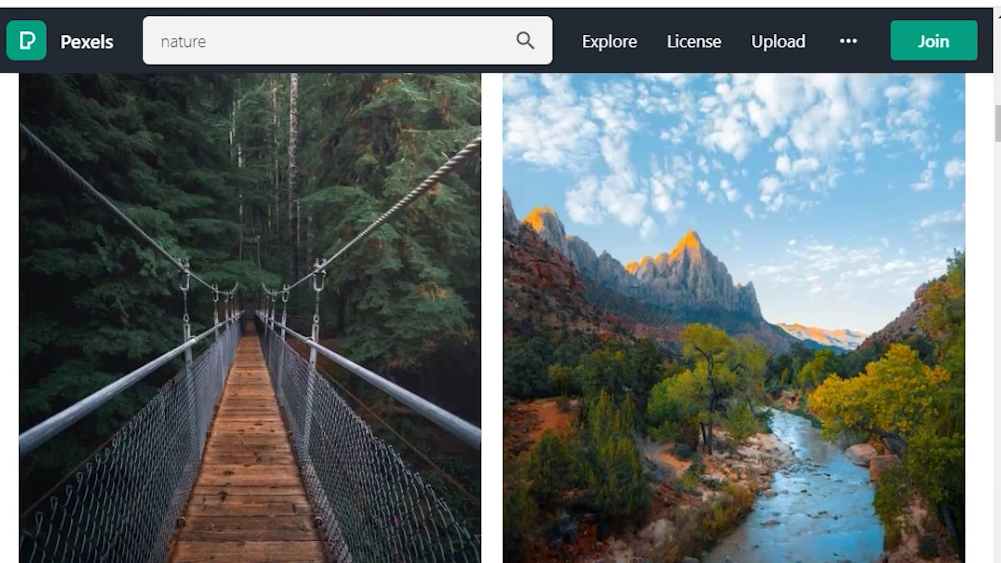
scroll(492, 318, "down", 14)
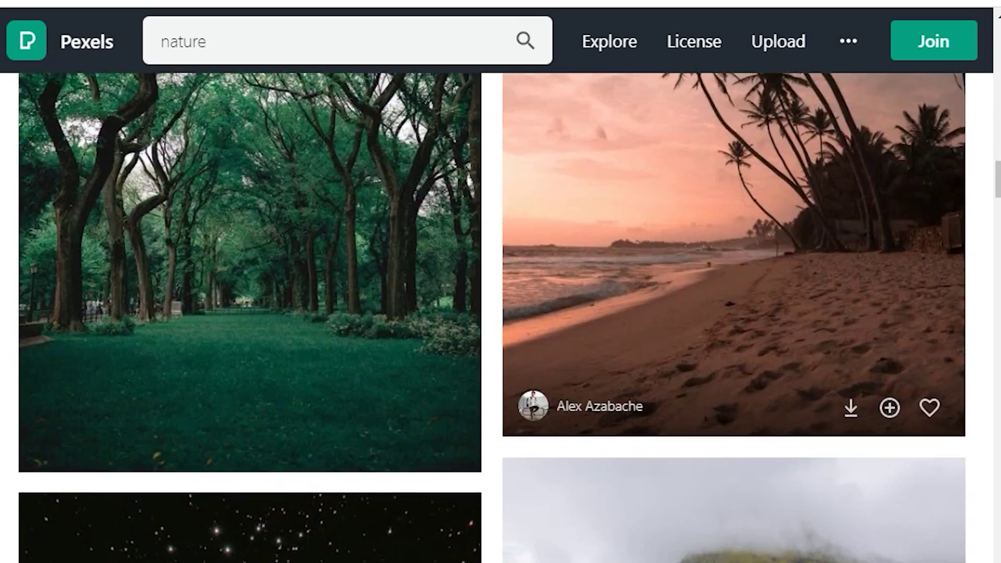
scroll(492, 318, "down", 4)
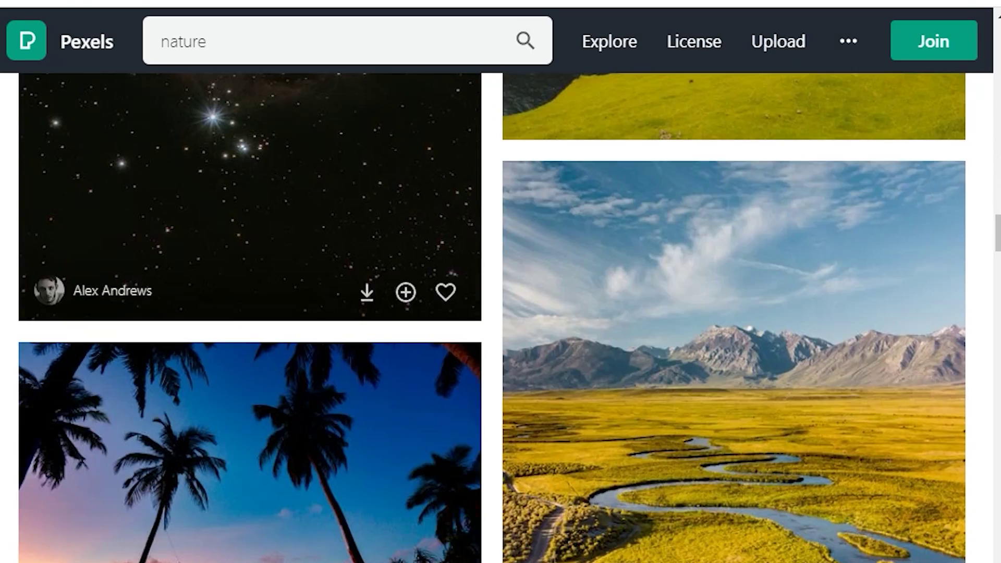
scroll(492, 318, "down", 8)
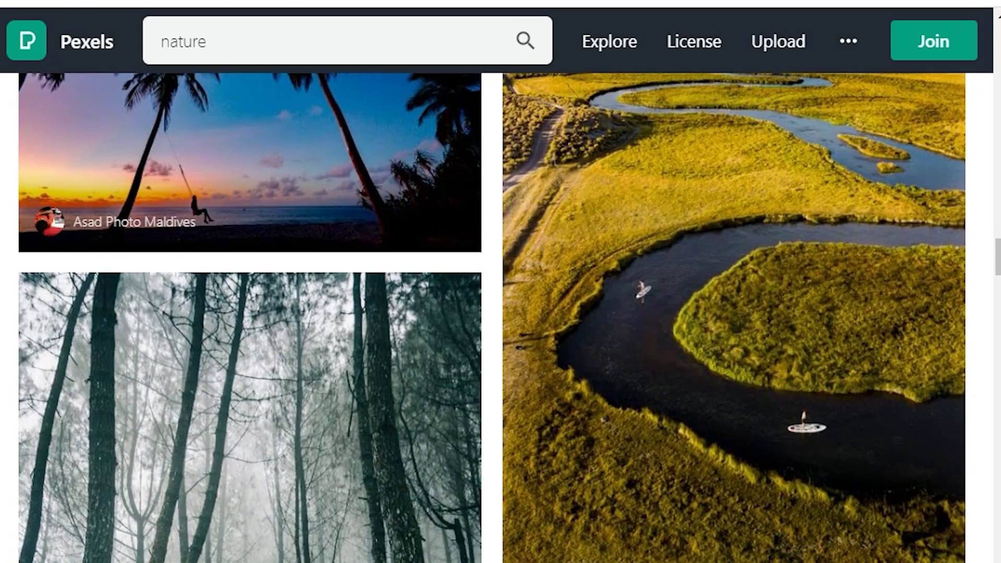
scroll(491, 317, "down", 15)
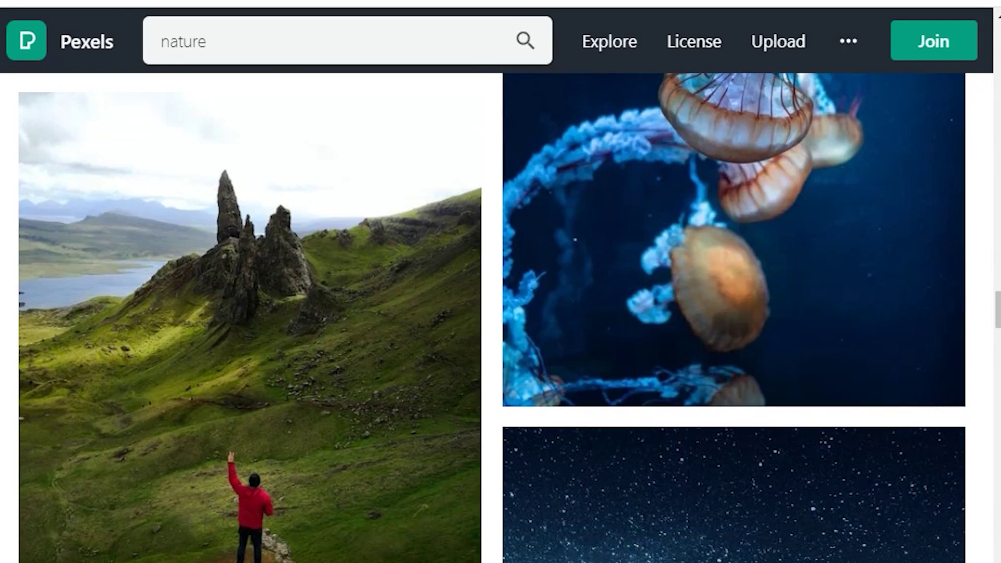
scroll(492, 317, "down", 14)
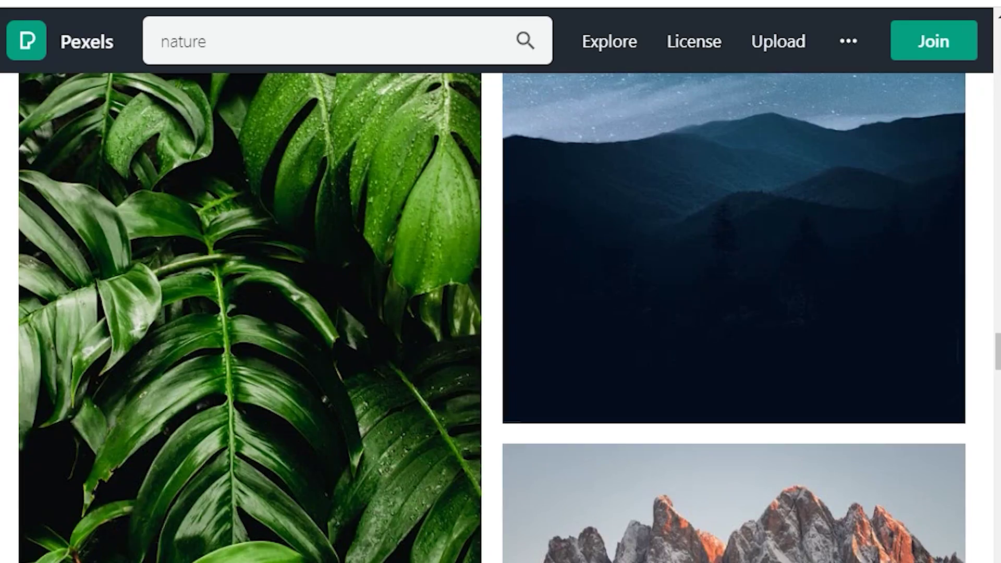
scroll(492, 318, "down", 8)
scroll(492, 318, "up", 20)
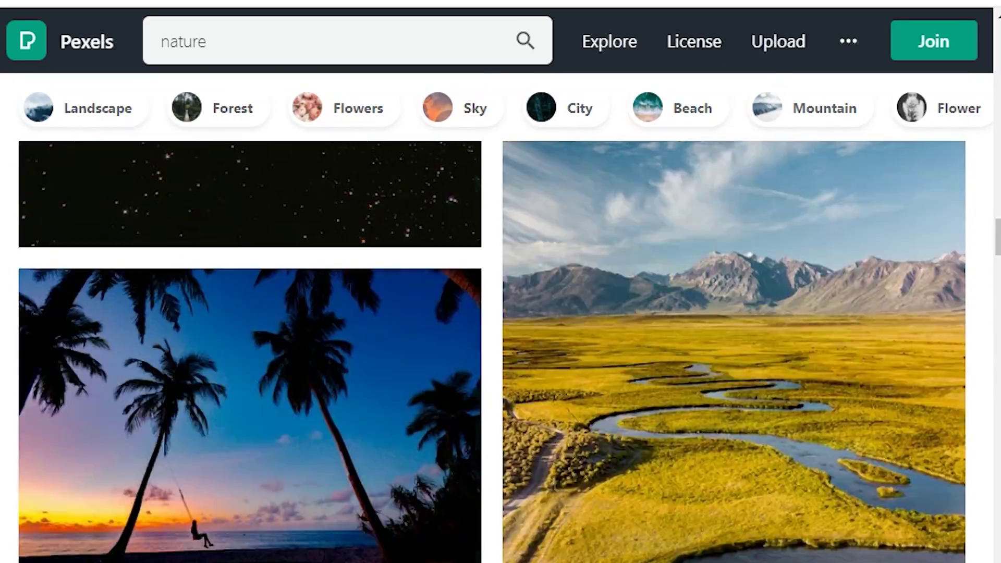
scroll(492, 317, "up", 15)
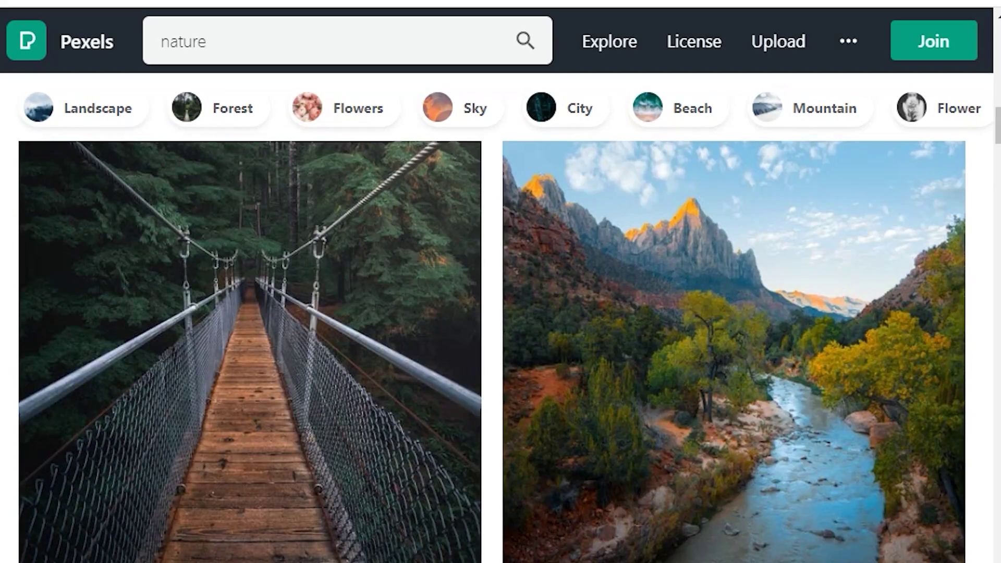
Open the photo of the river running through the mountain valley, examine its download and usage details, and close it
left_click(734, 353)
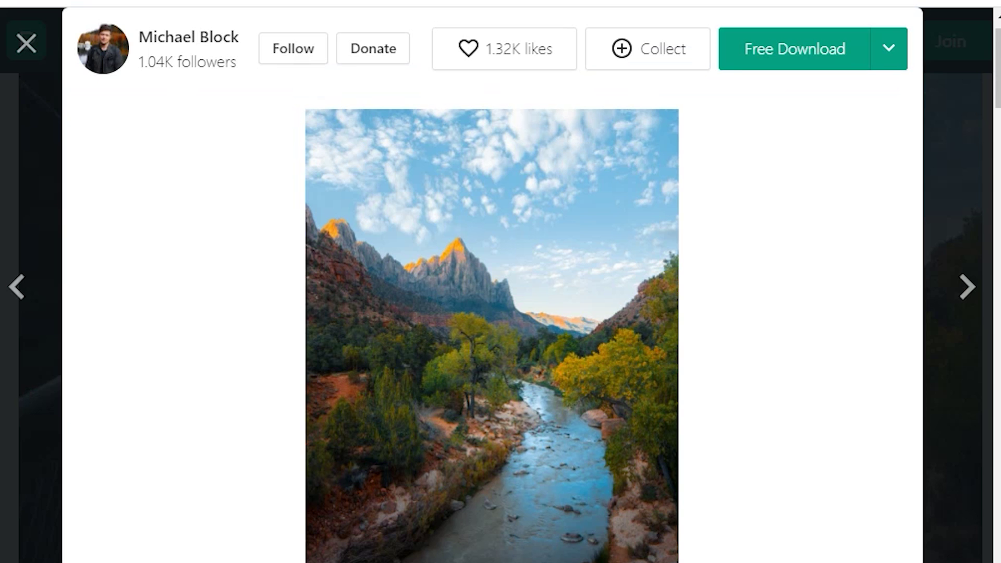
scroll(492, 313, "down", 5)
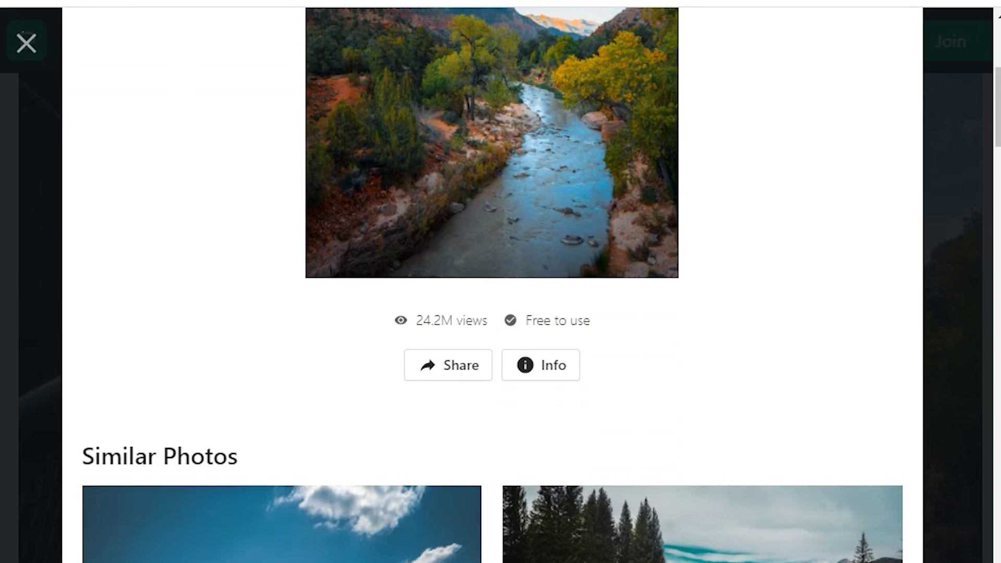
scroll(492, 313, "up", 6)
key("Escape")
Check the Orientation filter for the nature photos and look through more of the search results
scroll(492, 351, "down", 5)
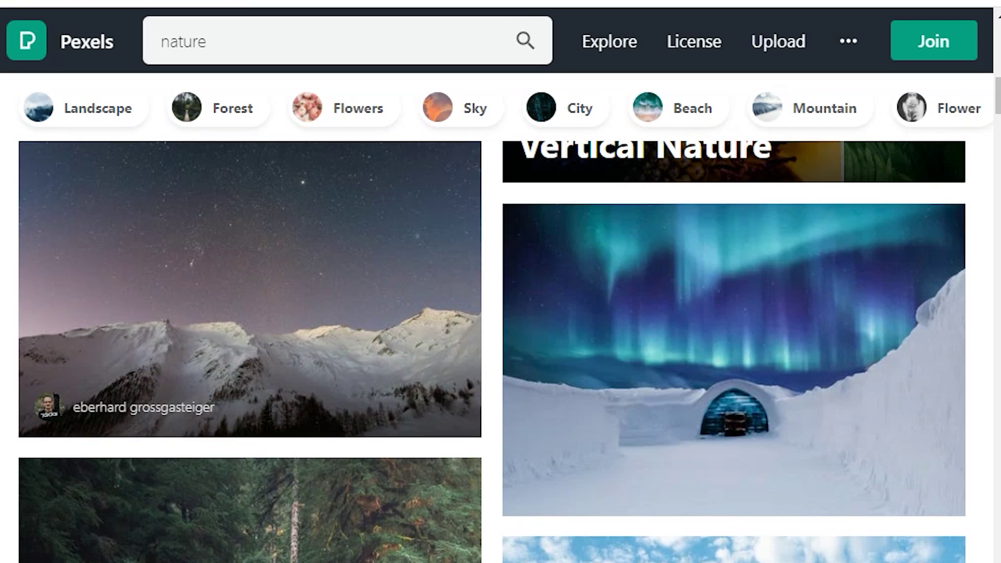
scroll(491, 318, "up", 6)
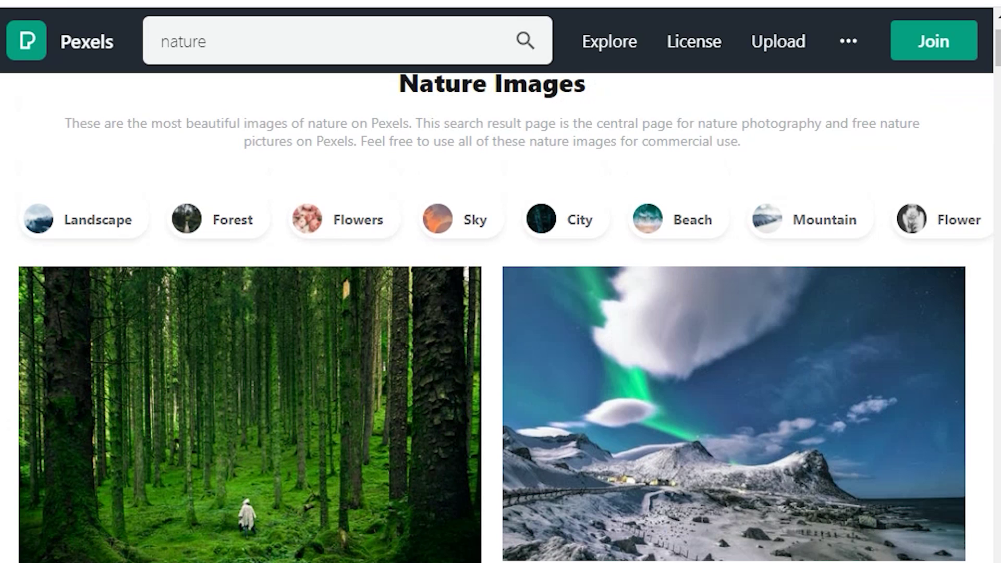
scroll(250, 417, "up", 2)
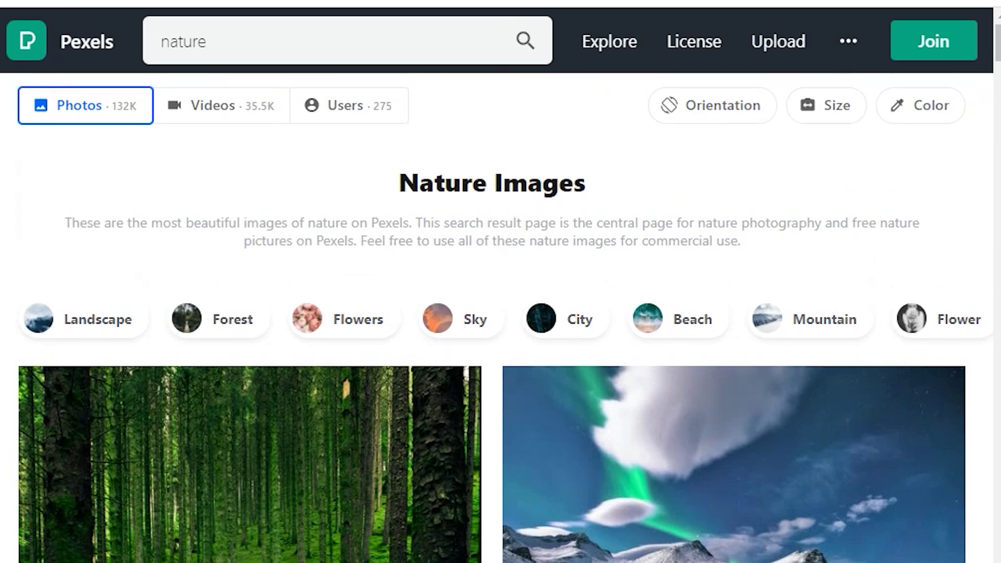
left_click(713, 105)
left_click(712, 106)
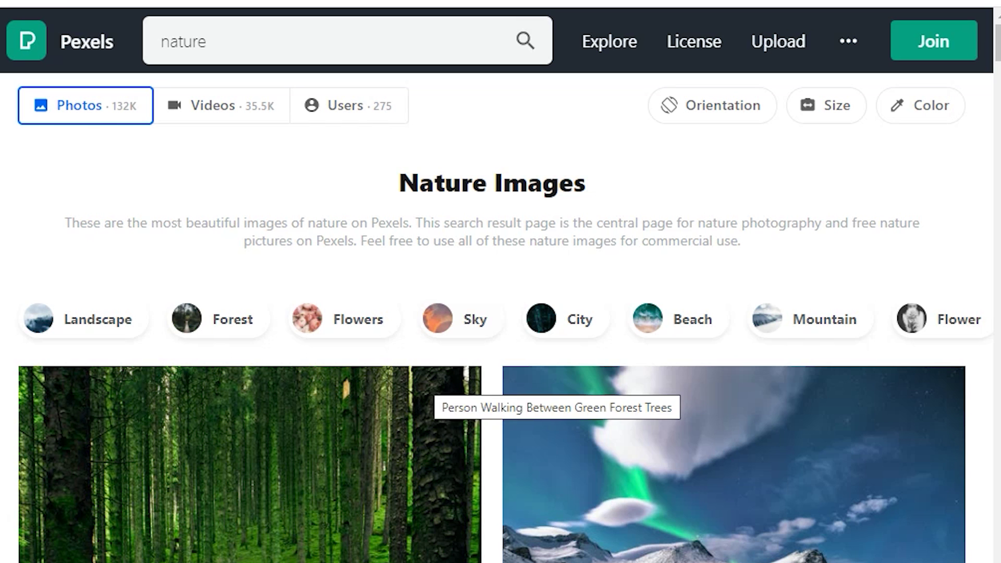
scroll(435, 399, "down", 8)
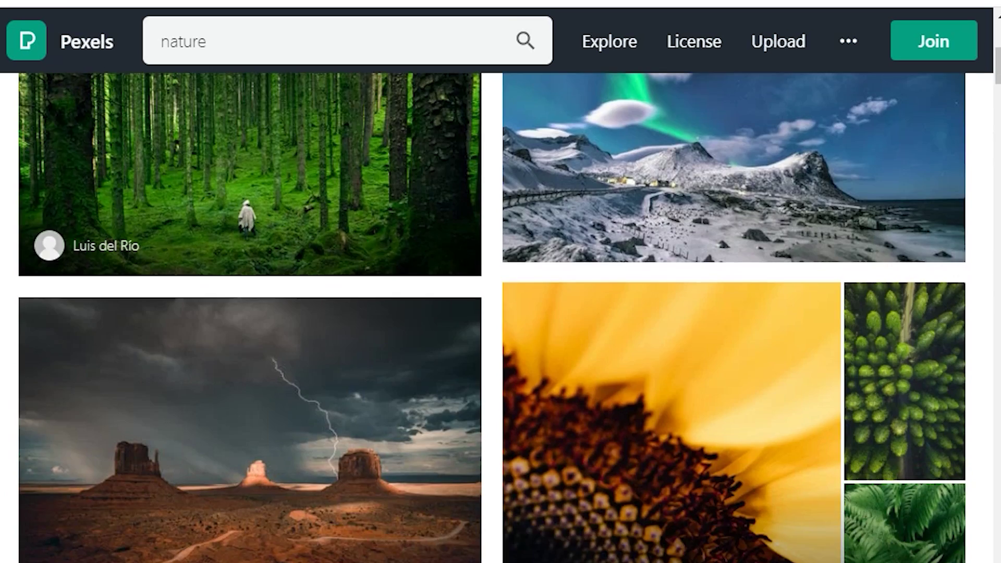
scroll(435, 399, "down", 6)
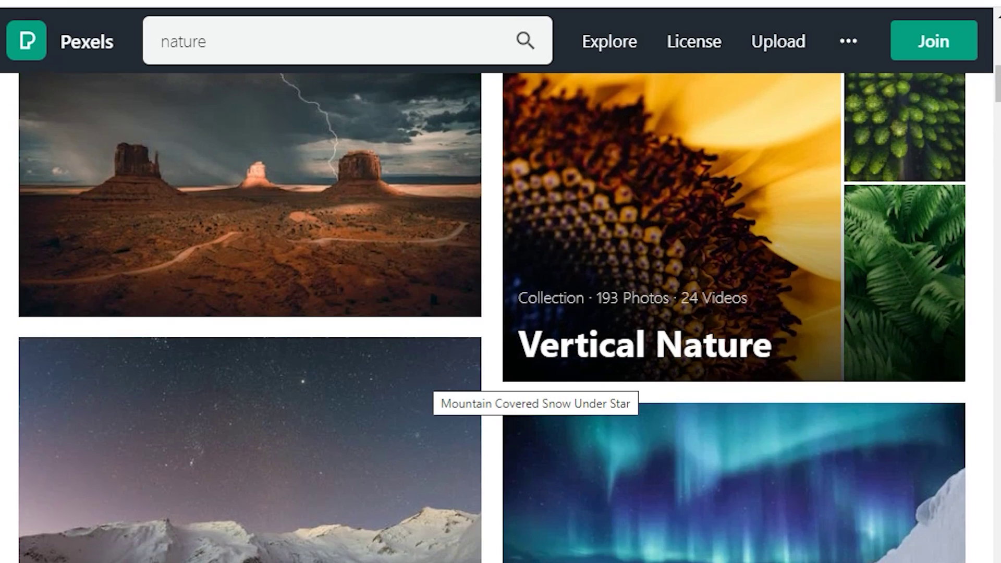